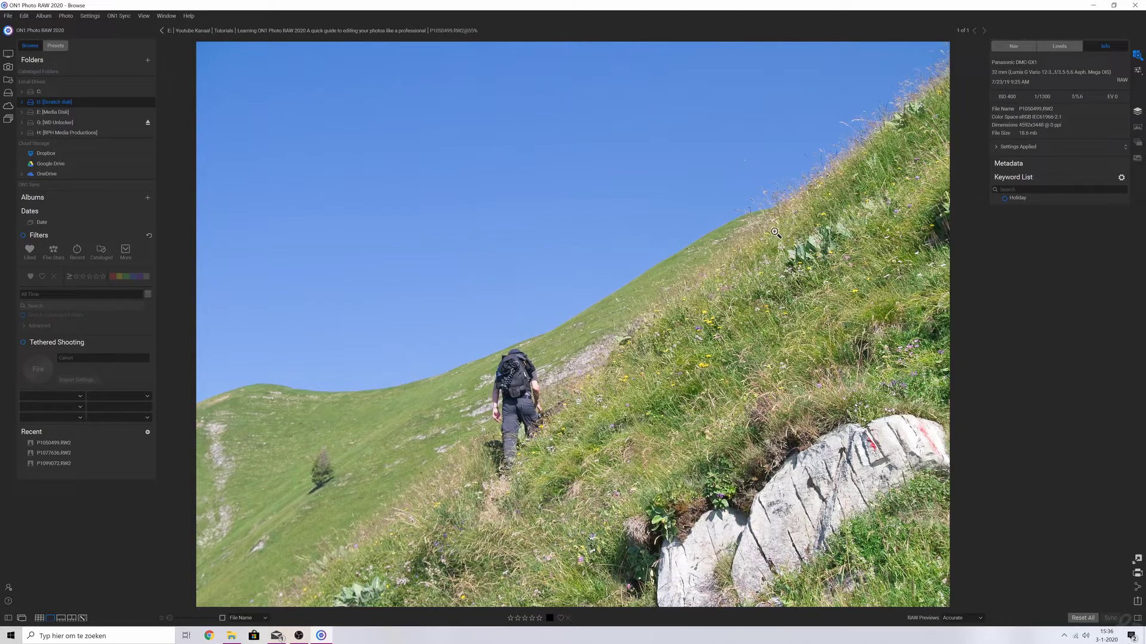
Step: Switch the hiker photo into Develop editing, briefly showing and hiding the Presets panel
left_click(1138, 71)
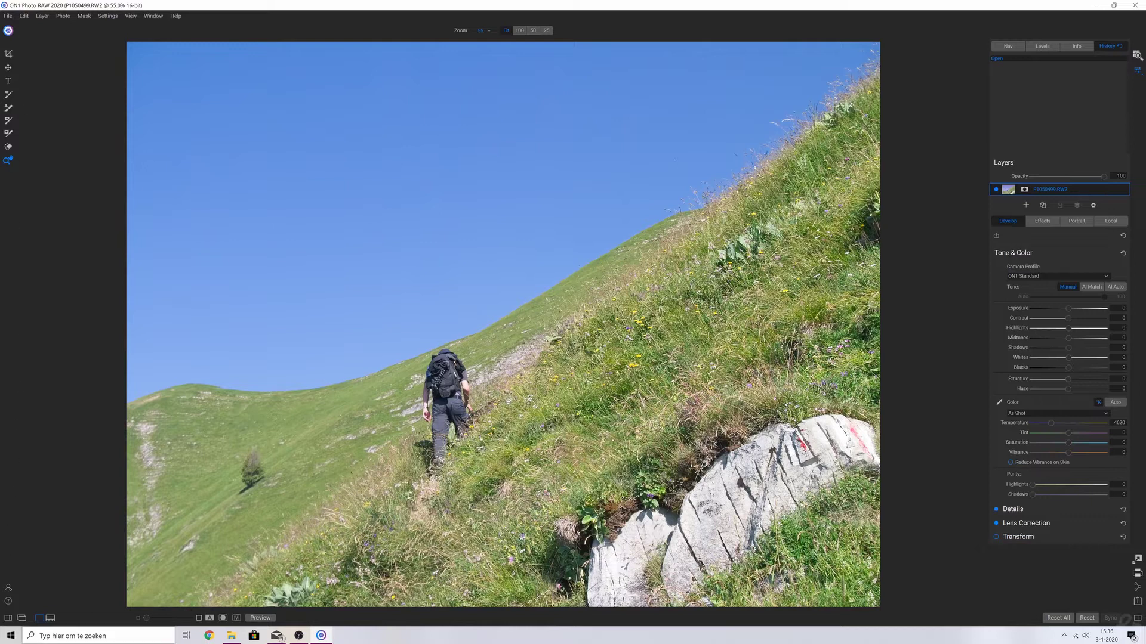
left_click(12, 621)
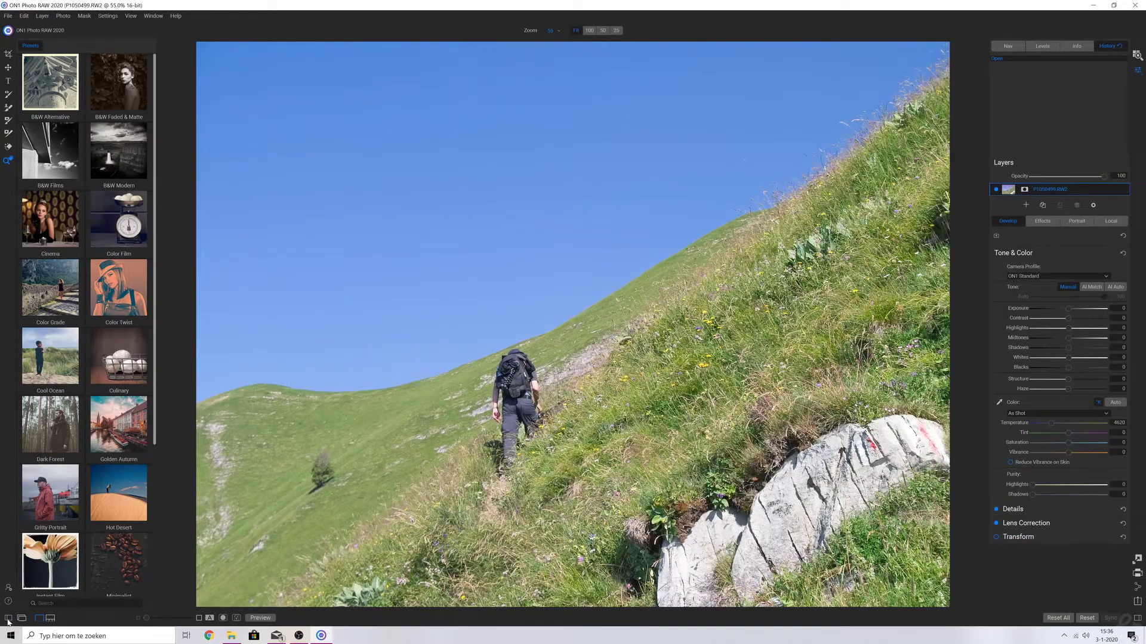
left_click(8, 619)
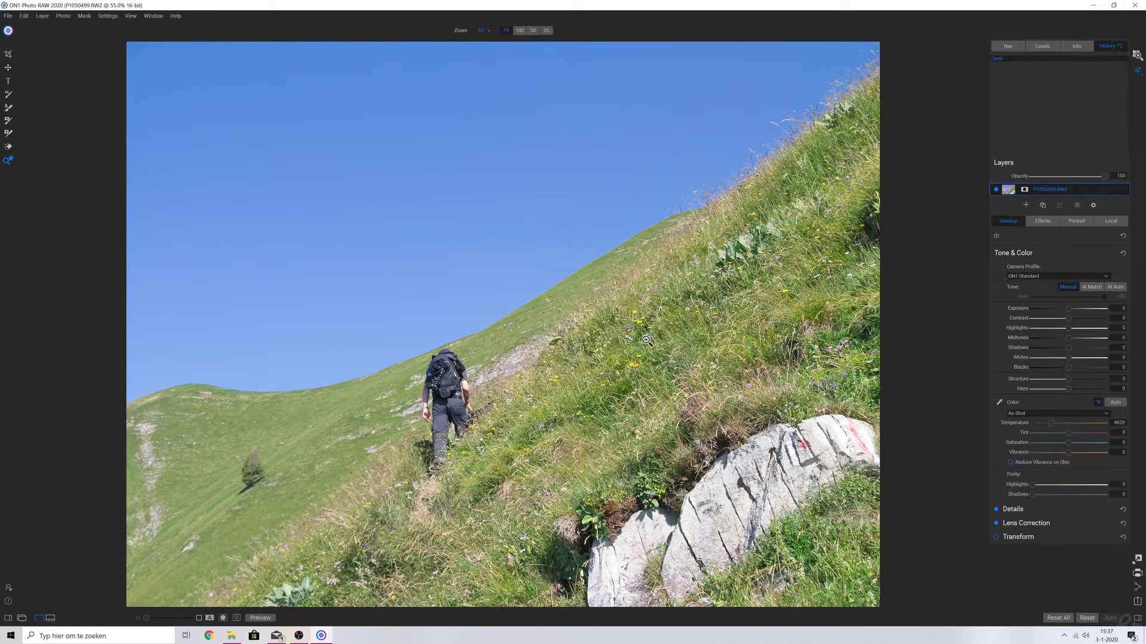
Step: Apply the Linear Raw camera profile to the hiker photo
left_click(1033, 276)
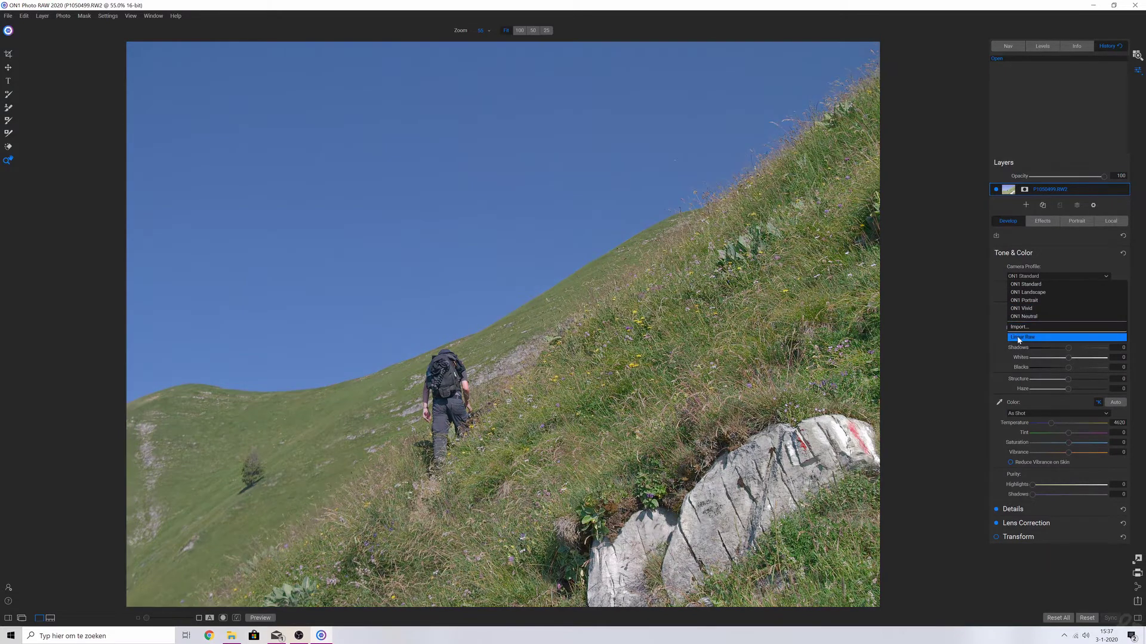
left_click(1027, 337)
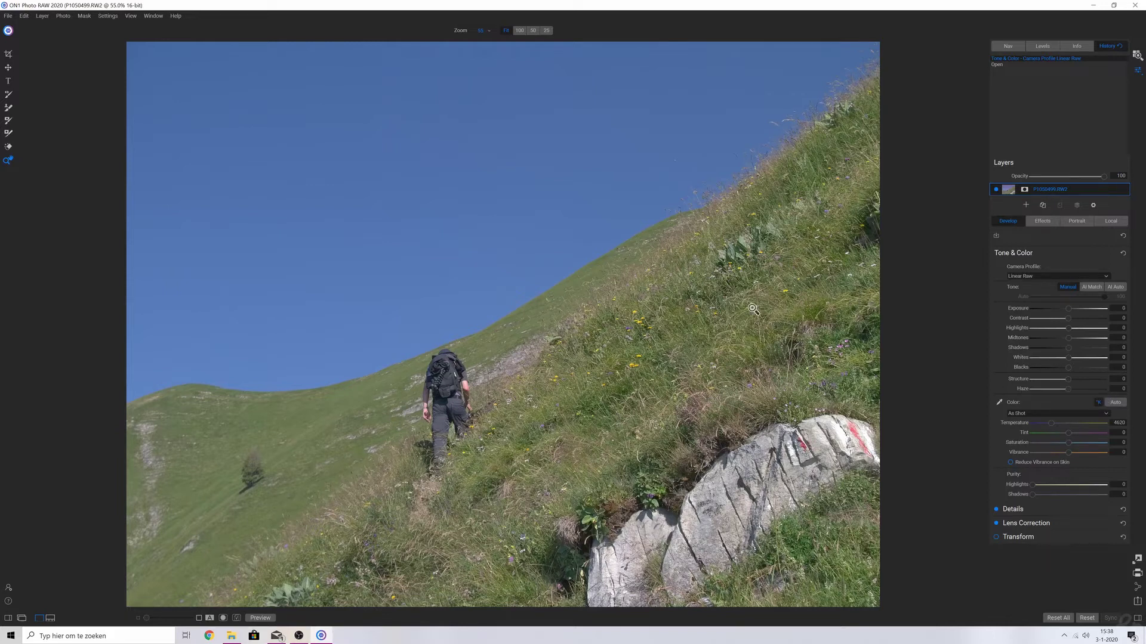
Step: Set the Exposure slider to a slight negative value of about -0.05
mouse_move(1068, 309)
left_mouse_down()
mouse_move(1038, 312)
mouse_move(1102, 311)
mouse_move(1034, 313)
mouse_move(1101, 311)
mouse_move(1039, 310)
mouse_move(1086, 309)
mouse_move(1048, 308)
mouse_move(1068, 309)
left_mouse_up()
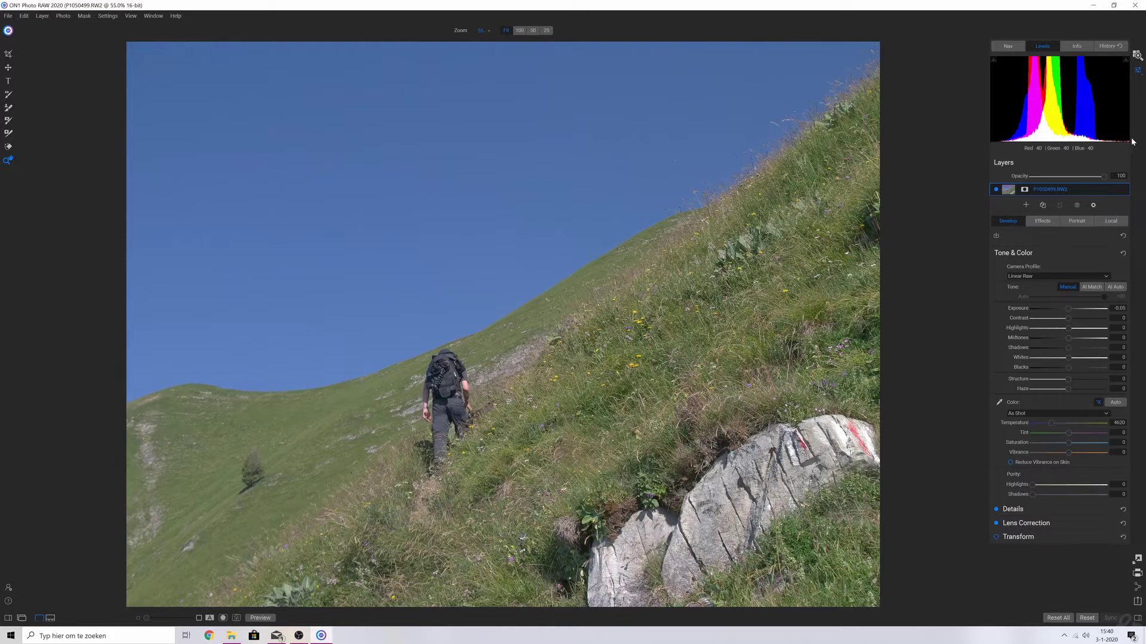
Step: Try Exposure at 3.05 and at -5, resetting it to default after each
left_click_drag(1068, 308, 1090, 308)
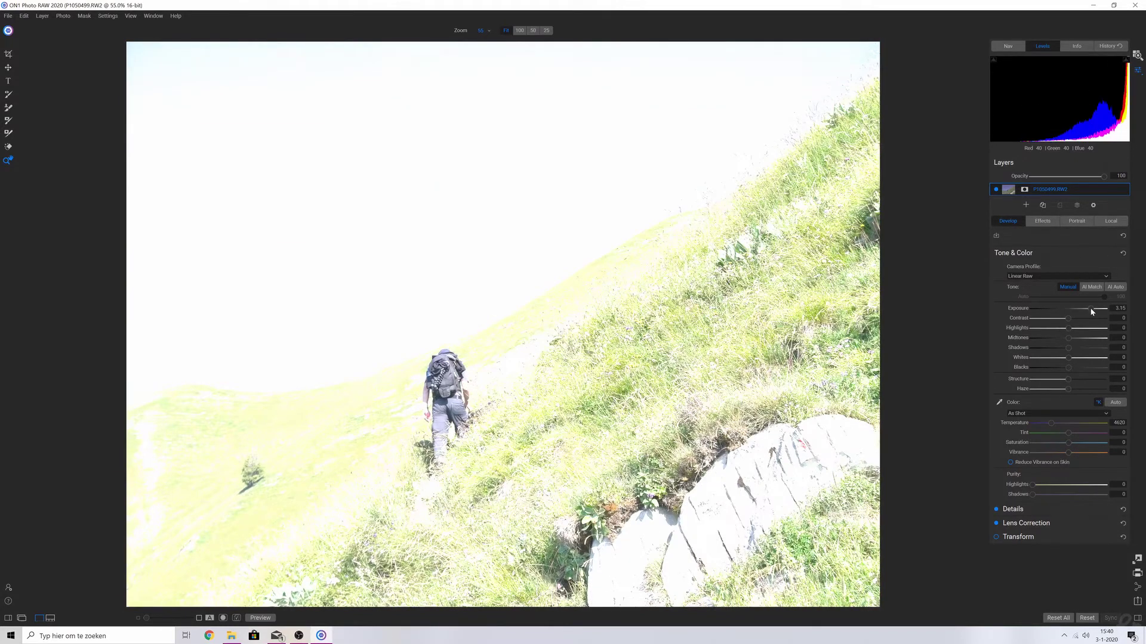
double_click(1090, 308)
left_click_drag(1053, 311, 1028, 309)
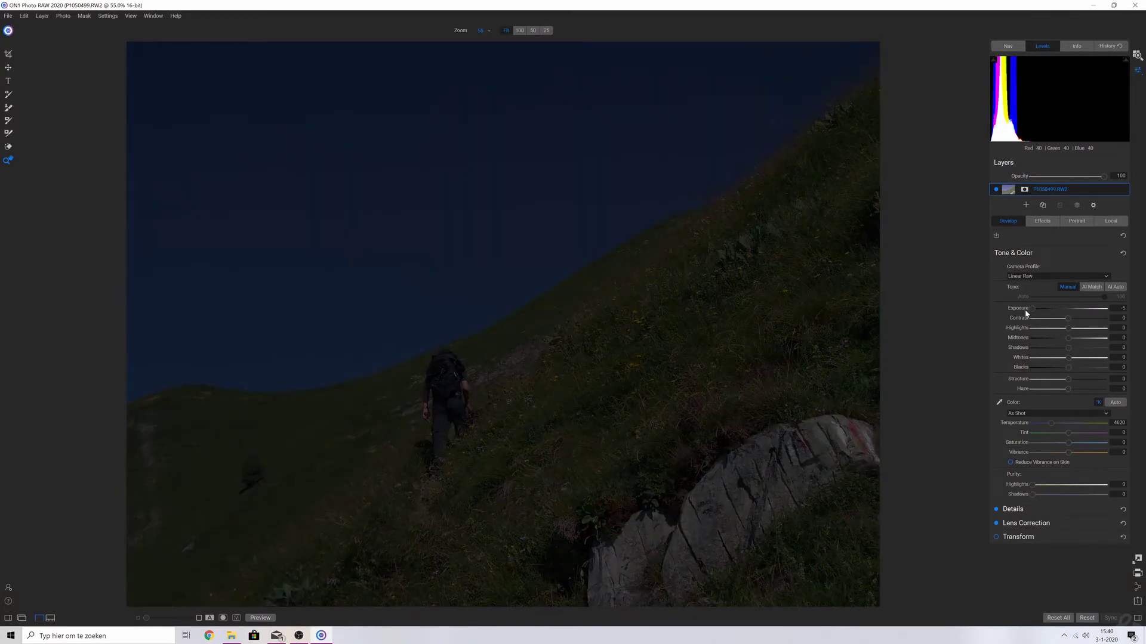
double_click(1053, 308)
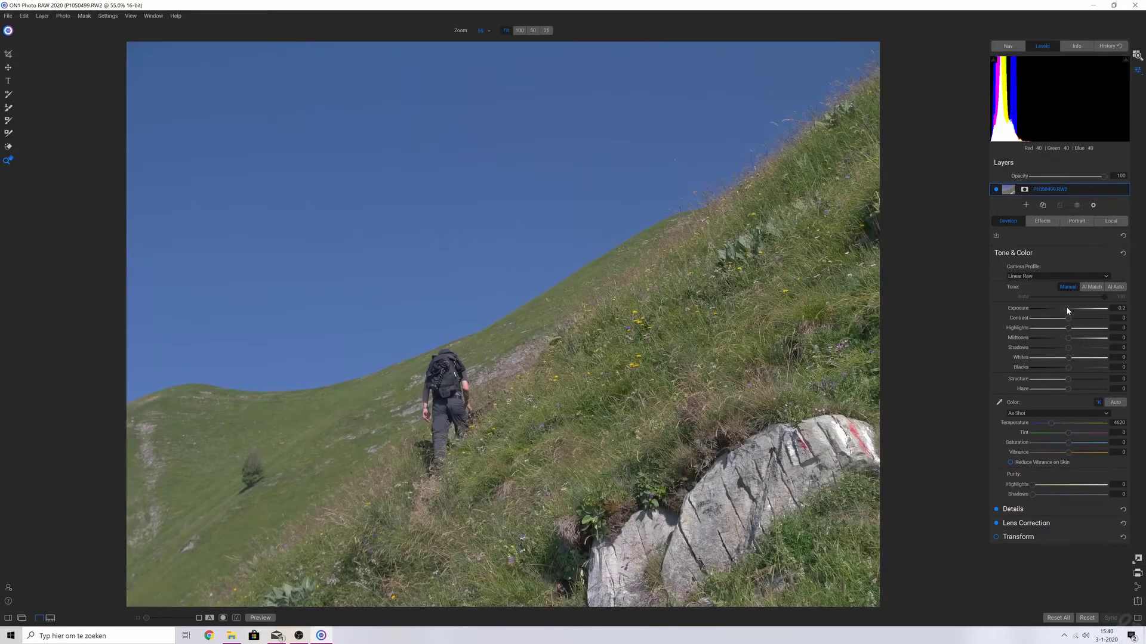
Step: Test Highlights at 100 and -100, then settle it at about 2
left_click_drag(1068, 328, 1105, 328)
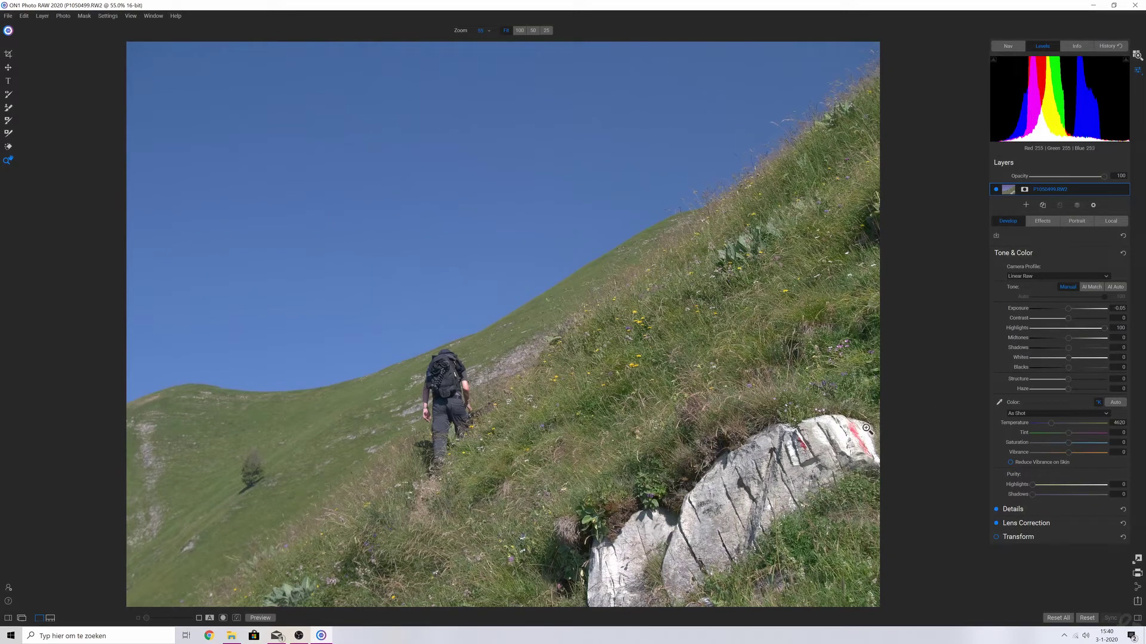
mouse_move(1107, 328)
left_mouse_down()
mouse_move(1032, 331)
mouse_move(1109, 328)
left_mouse_up()
left_click_drag(1104, 331, 1077, 338)
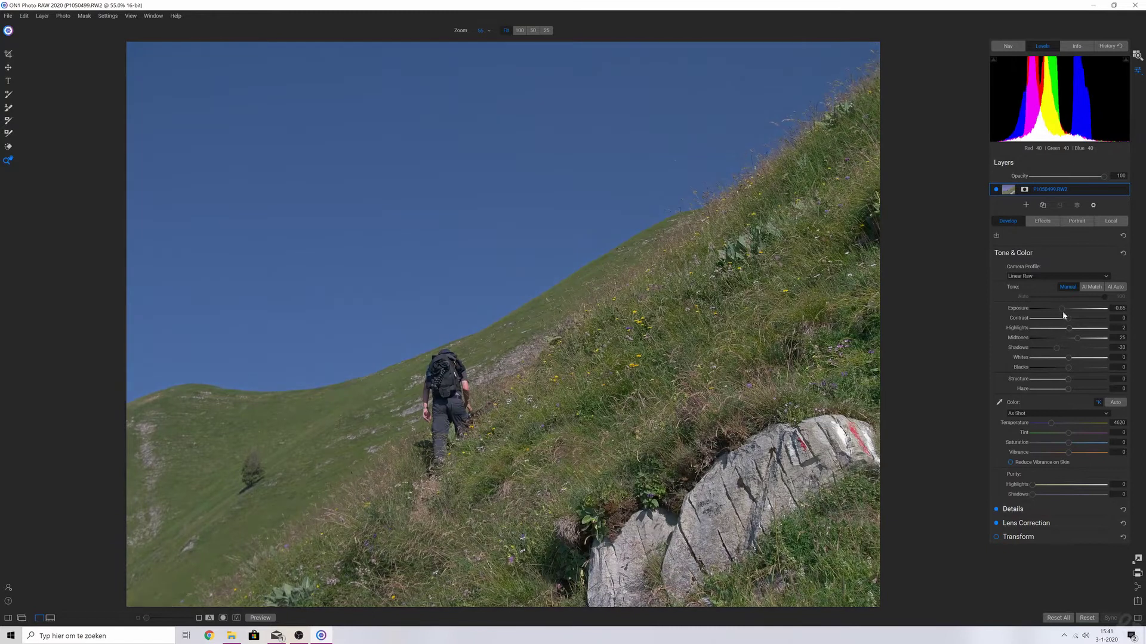
Step: Raise the Contrast slider to 30
left_click_drag(1064, 316, 1057, 388)
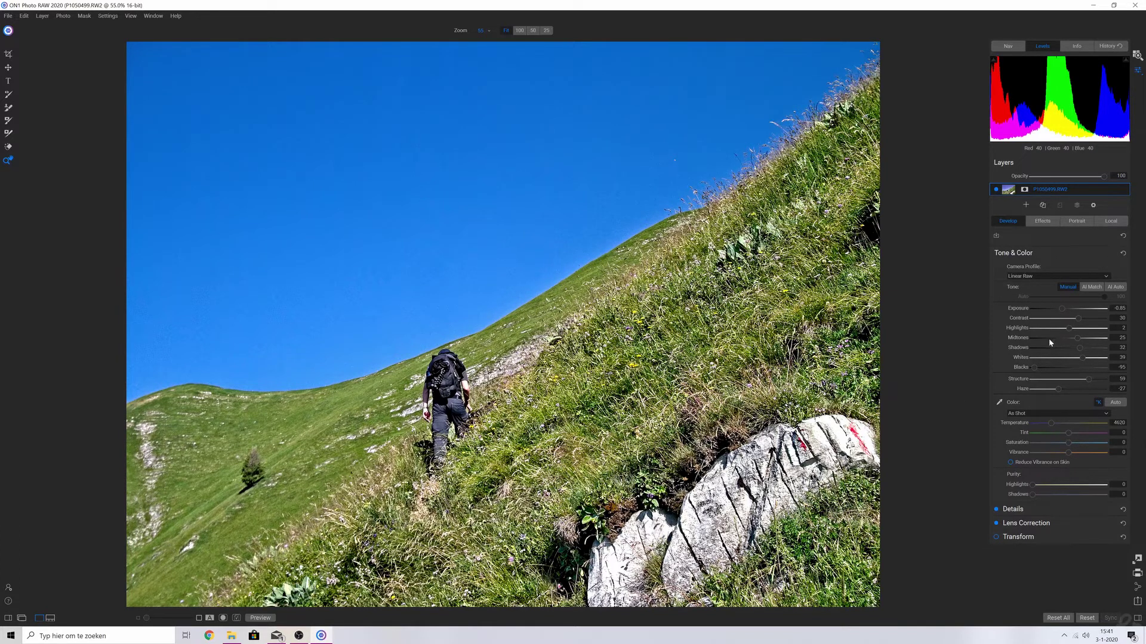
Step: Reset all Tone & Color sliders to zero and reapply the Linear Raw camera profile
left_click(1123, 254)
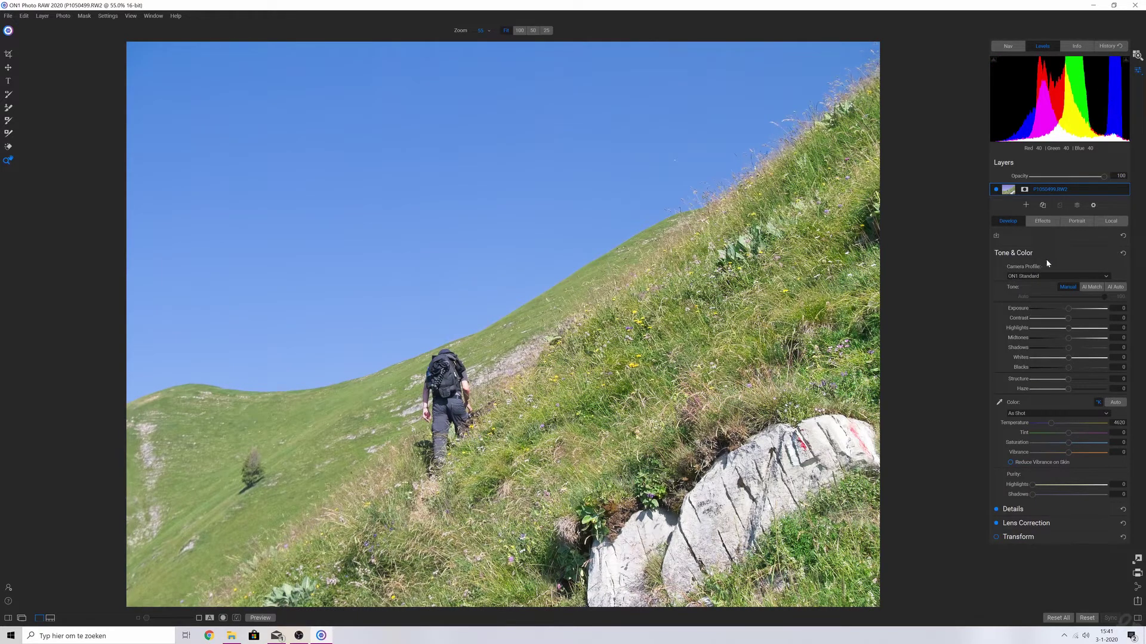
left_click(1020, 276)
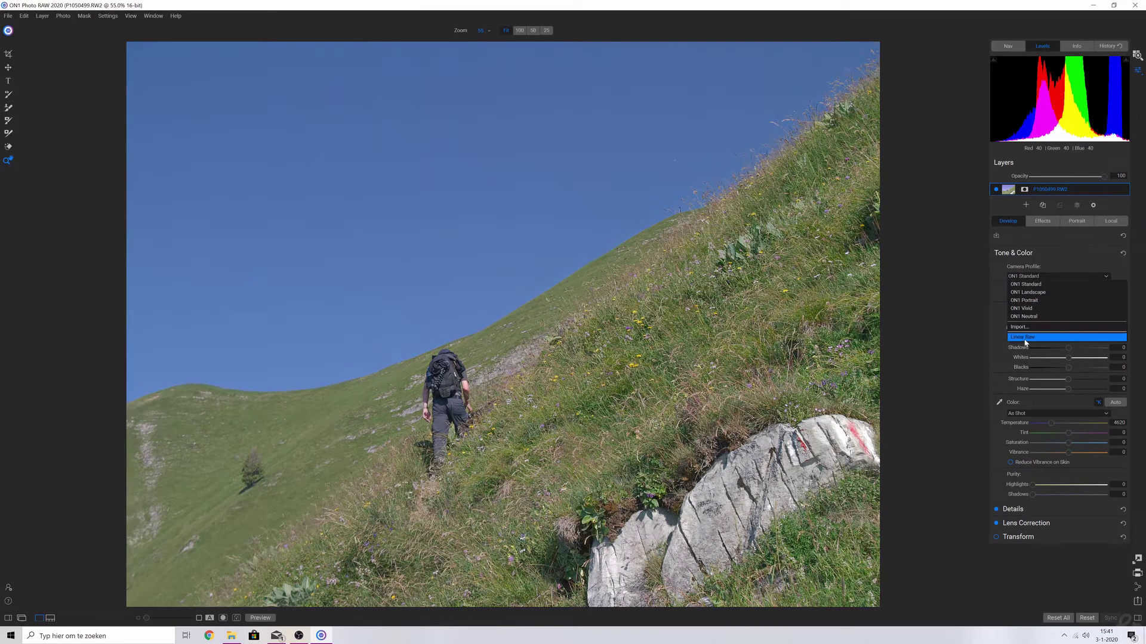
left_click(1025, 338)
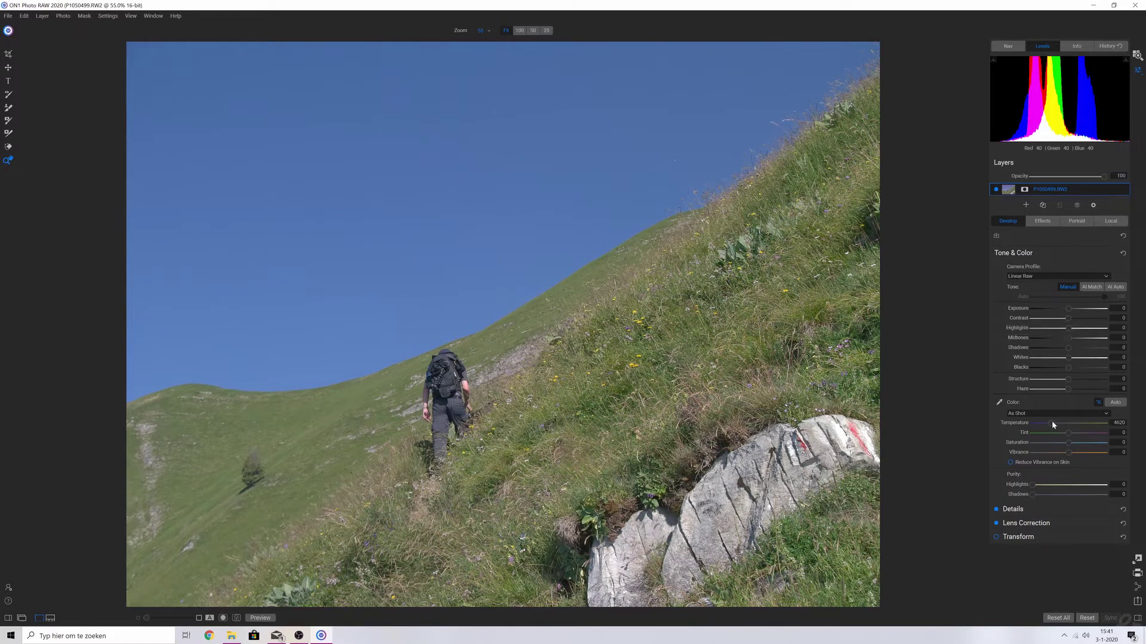
Step: Try Temperature at 4500, bring Saturation back to 2 and raise Vibrance to 18
left_click_drag(1085, 424, 989, 448)
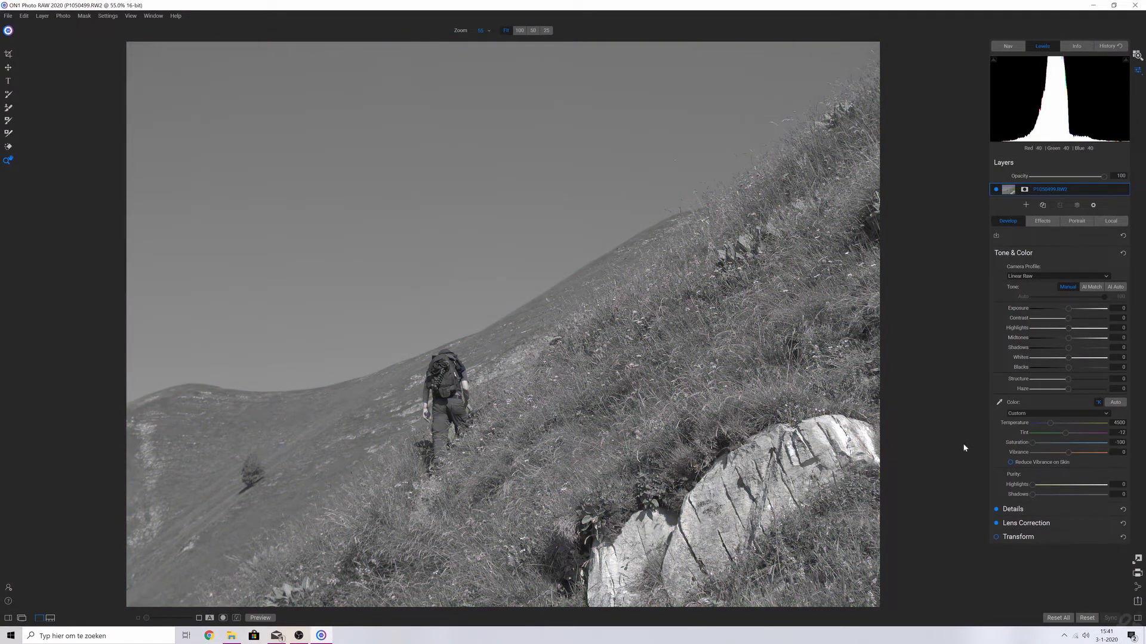
left_click_drag(1031, 443, 1022, 464)
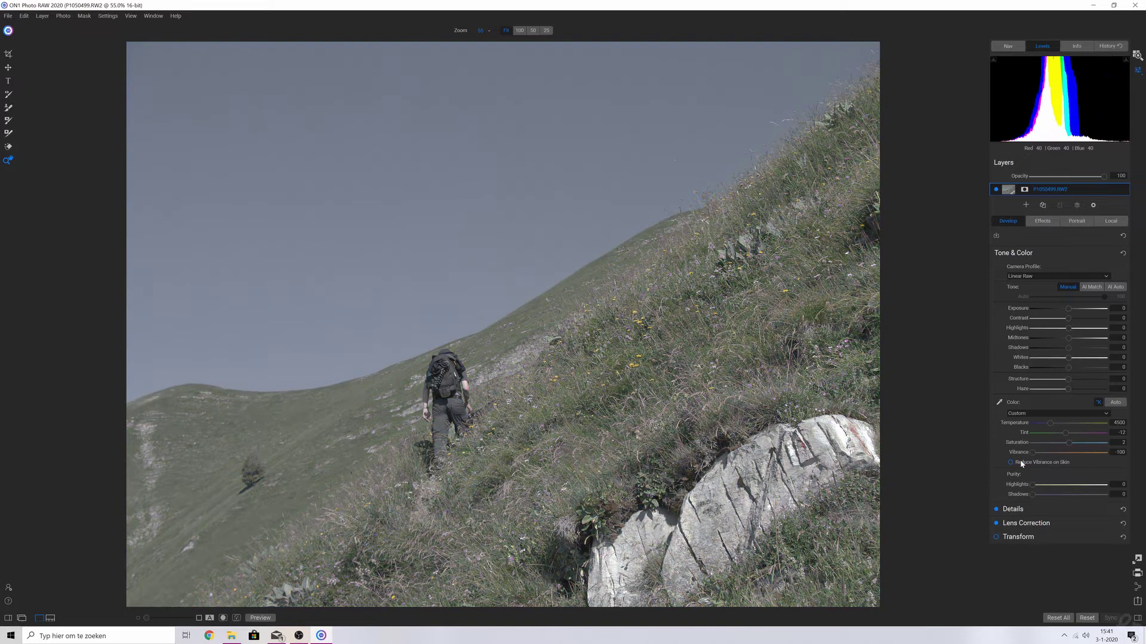
left_click_drag(1065, 455, 1076, 457)
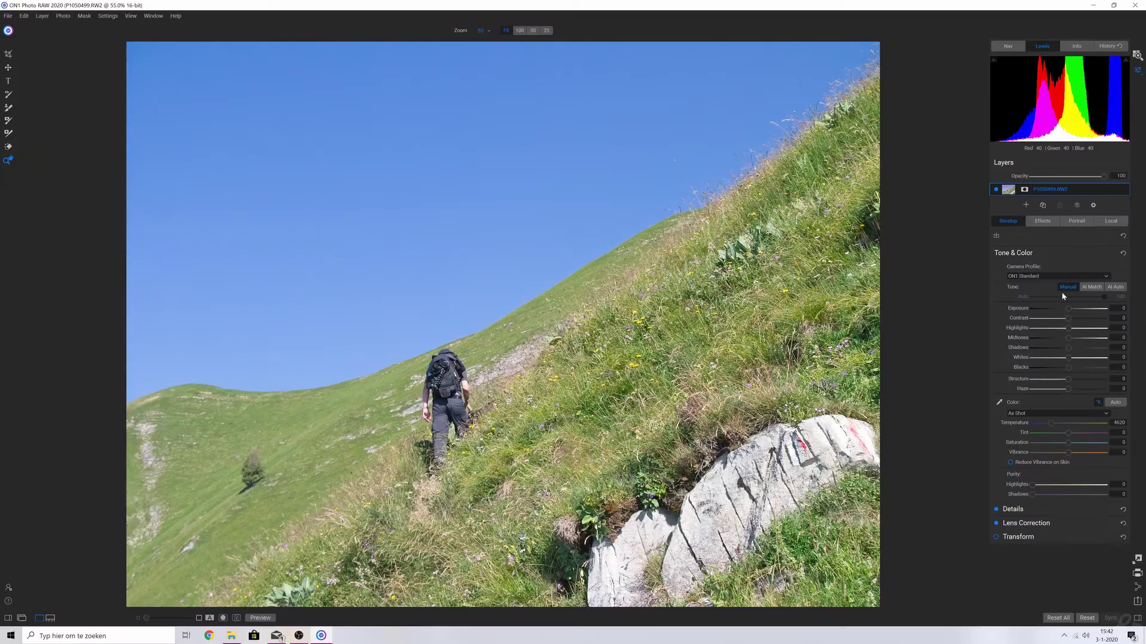
Step: Add a Black & White filter from the Effects filter browser
left_click(1043, 222)
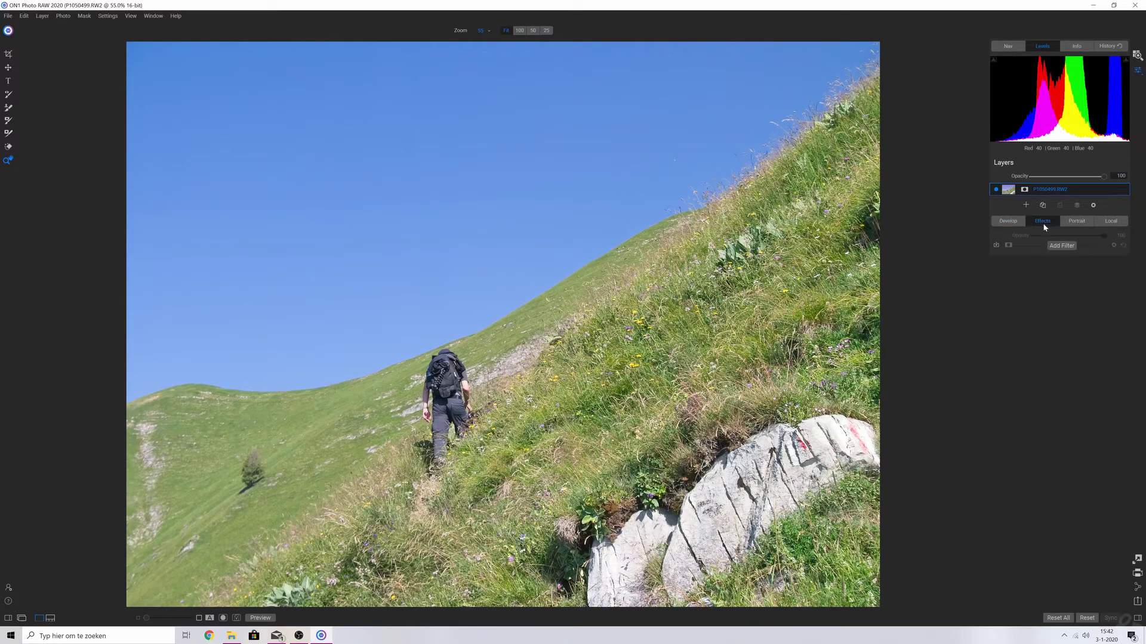
left_click(1064, 248)
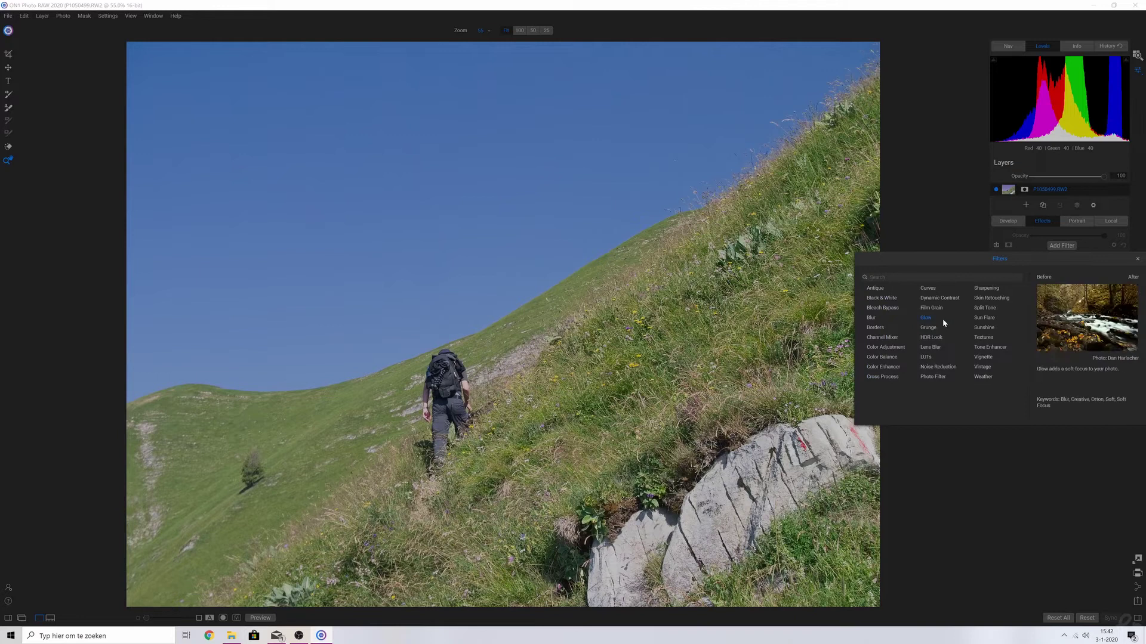
left_click(879, 303)
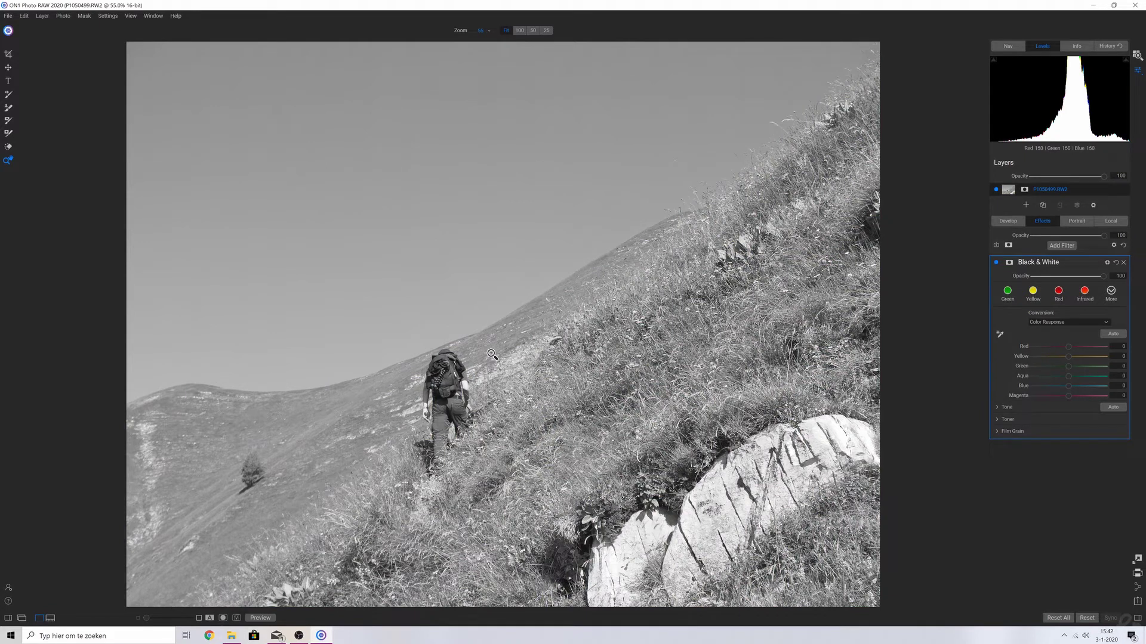
Step: Preview the Green, Yellow and Infrared black-and-white presets, then reset the filter
left_click(1007, 292)
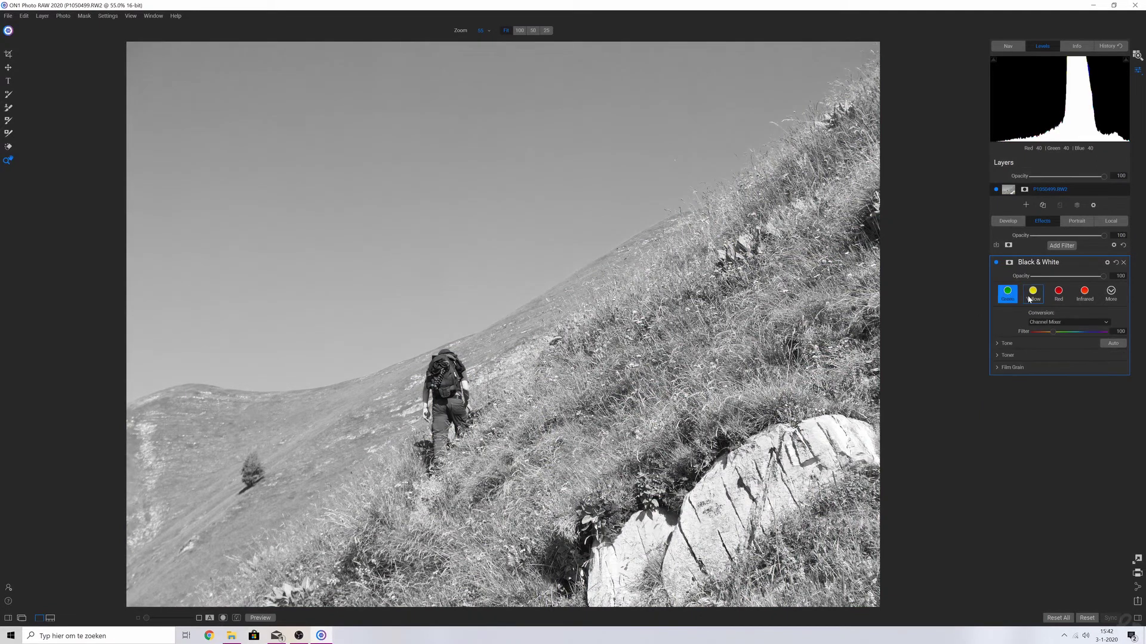
left_click(1030, 295)
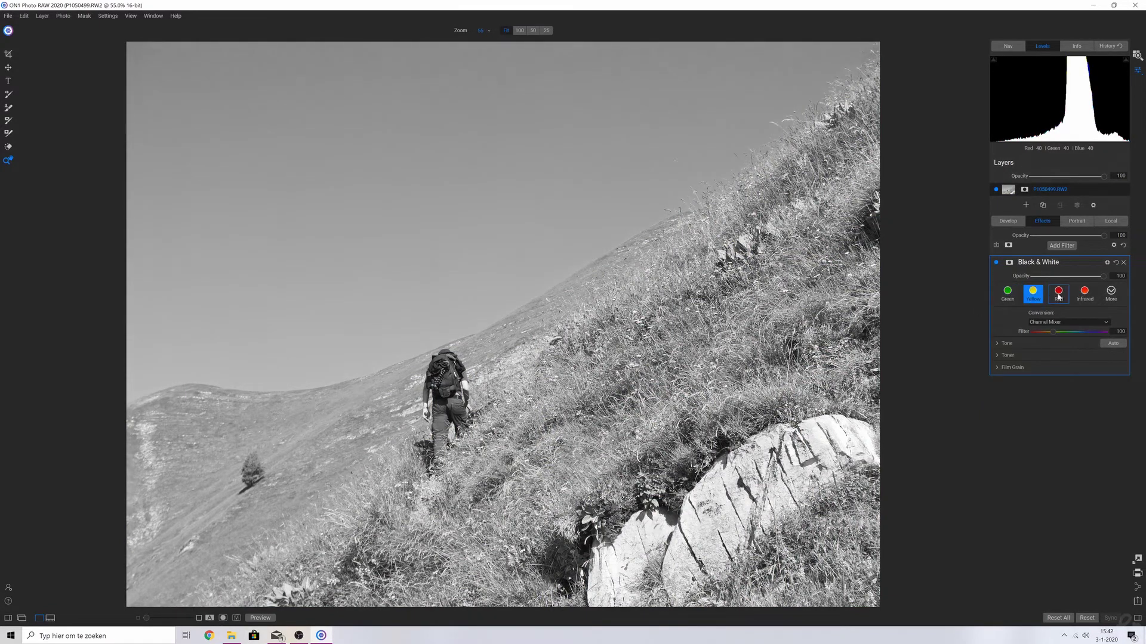
left_click(1084, 294)
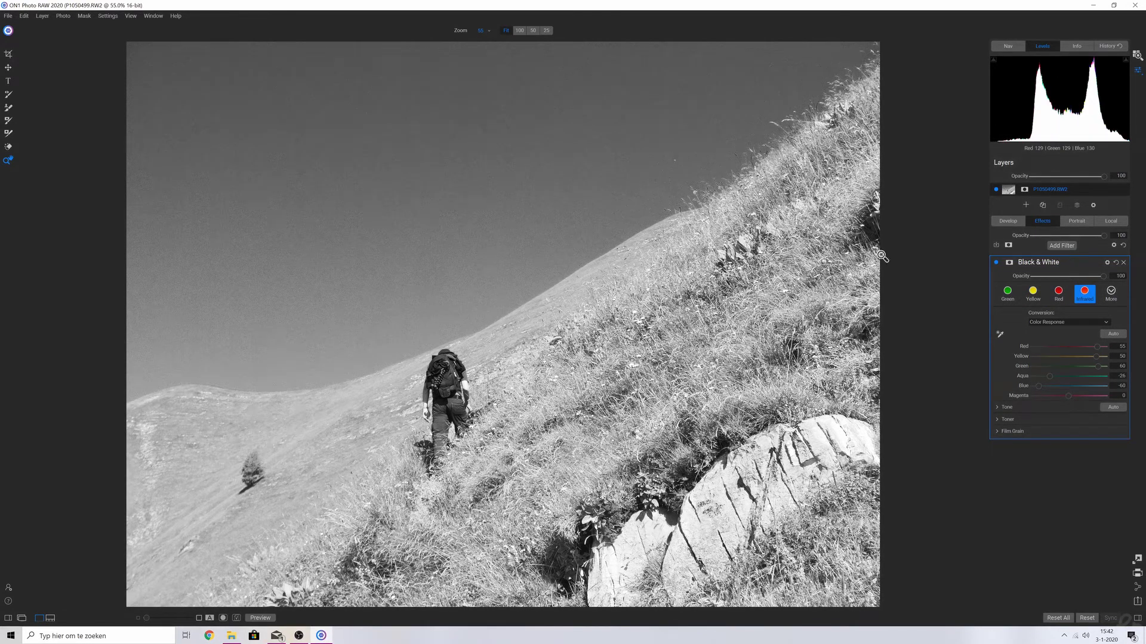
left_click(1115, 263)
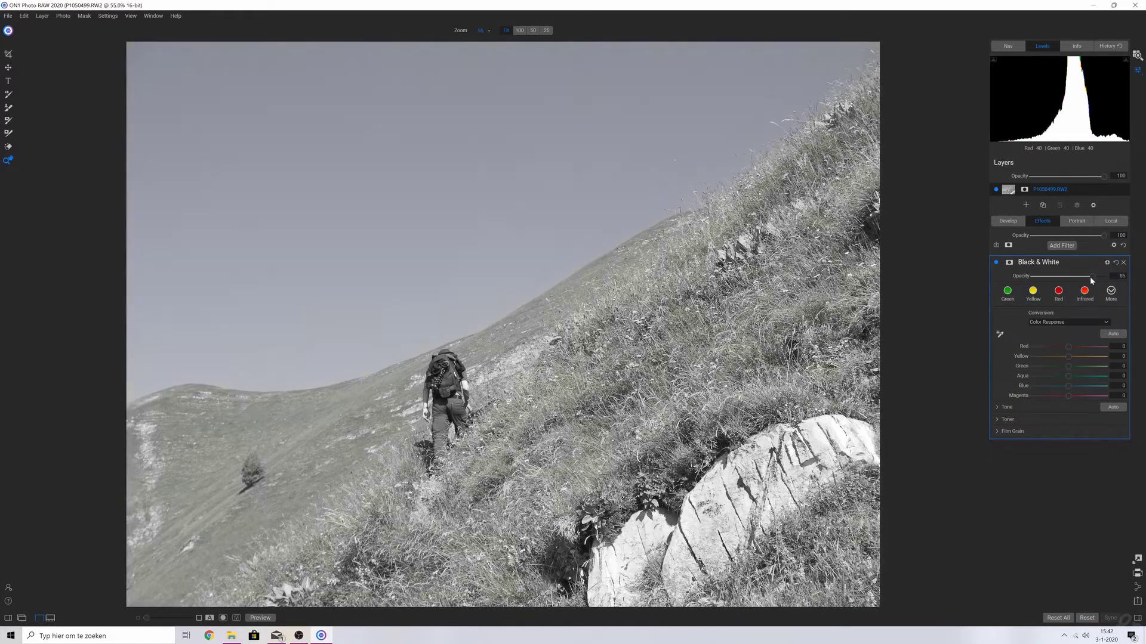
Step: Fade the Black & White opacity out, restore it to 100, then delete the filter
mouse_move(1104, 278)
left_mouse_down()
mouse_move(1056, 277)
mouse_move(1112, 281)
left_mouse_up()
left_click_drag(1103, 275, 1068, 278)
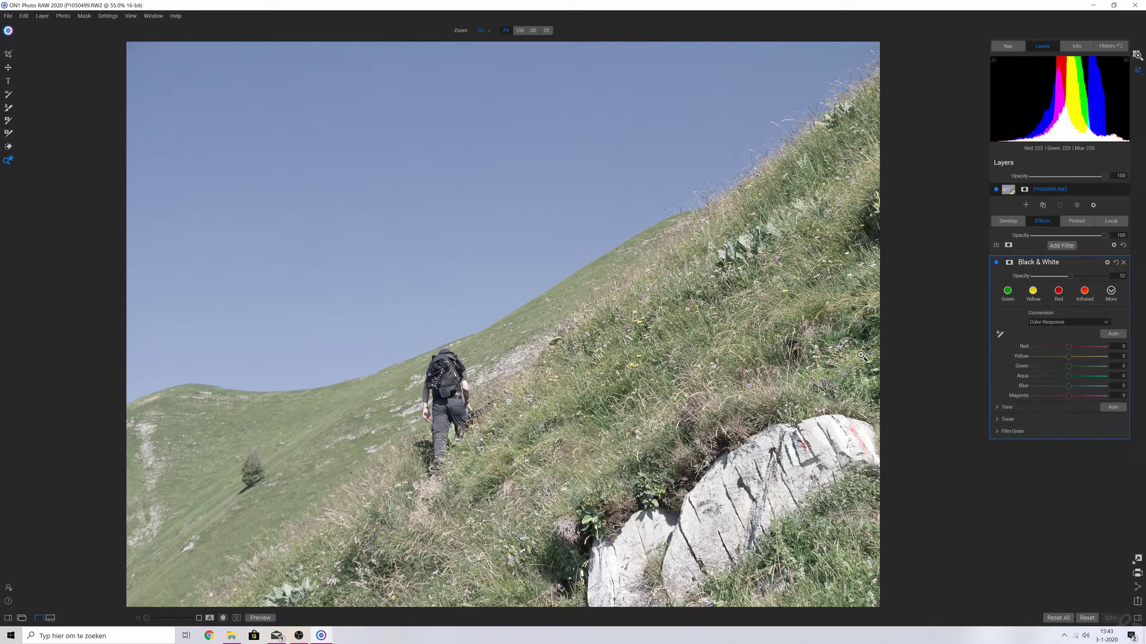
left_click(1115, 264)
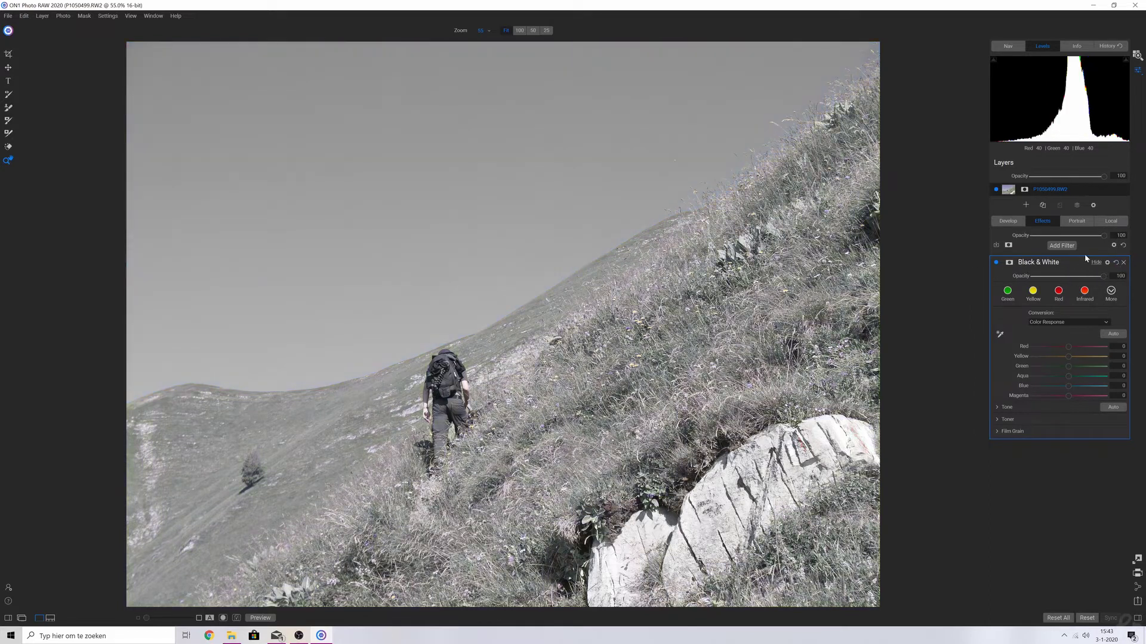
left_click(1124, 263)
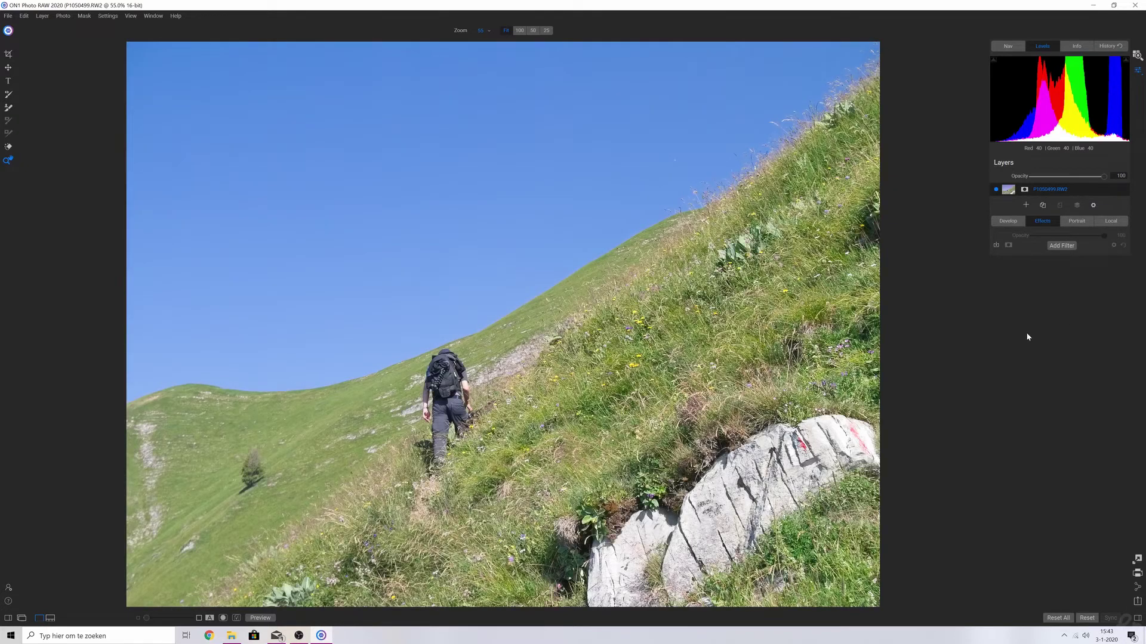
left_click(1061, 247)
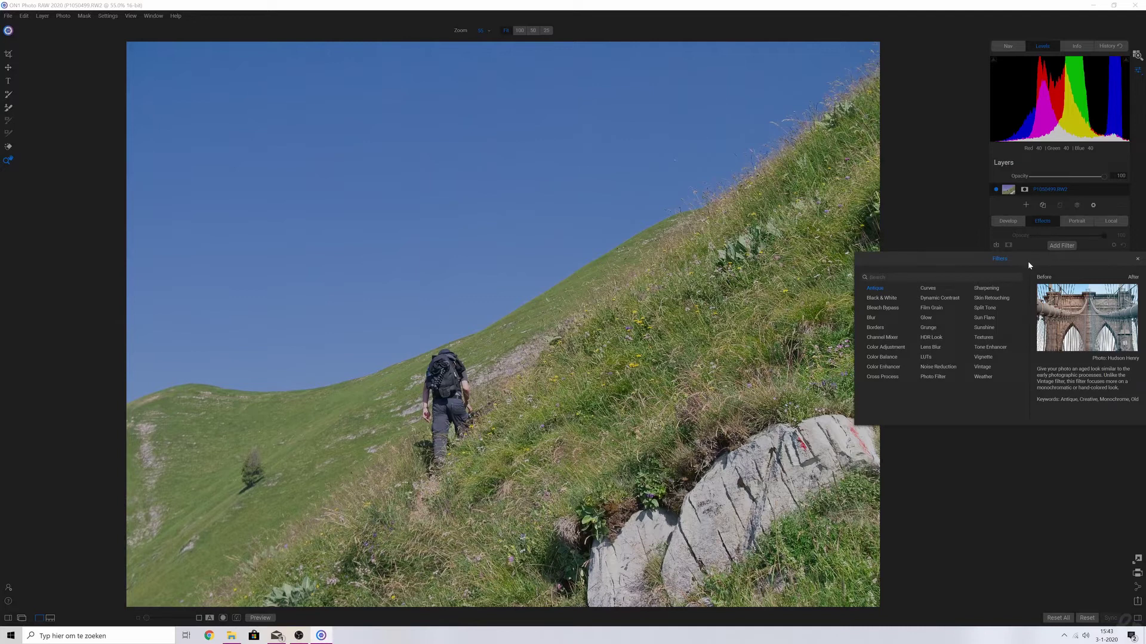
left_click(886, 348)
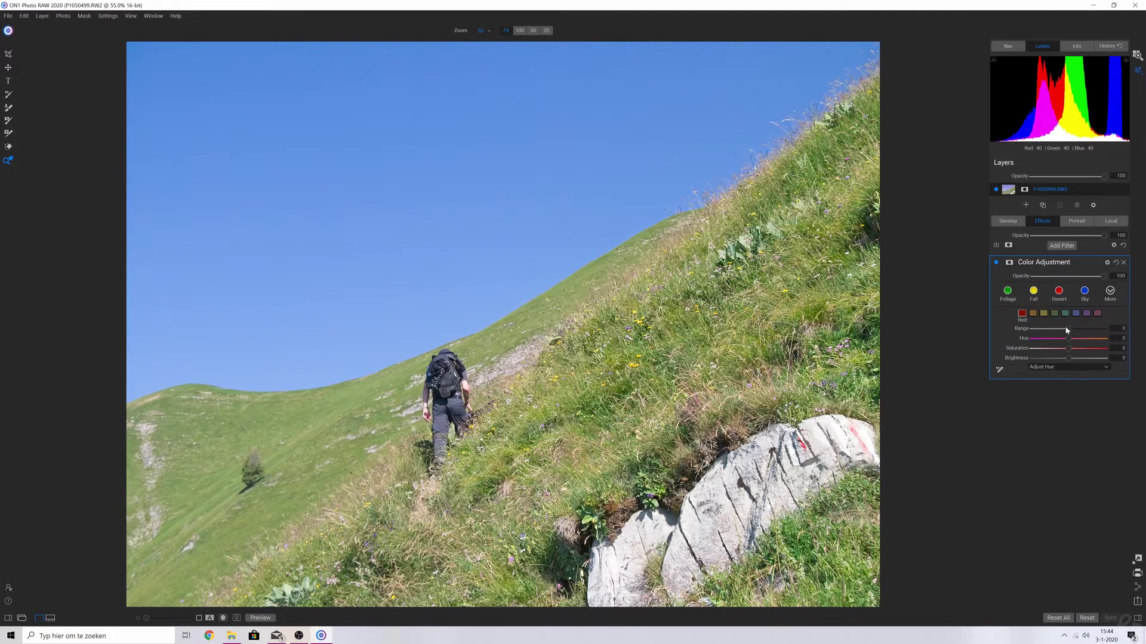
left_click_drag(1107, 331, 1032, 341)
left_click(1053, 313)
mouse_move(1068, 342)
left_mouse_down()
mouse_move(1025, 341)
mouse_move(1118, 341)
mouse_move(1050, 341)
mouse_move(1089, 348)
left_mouse_up()
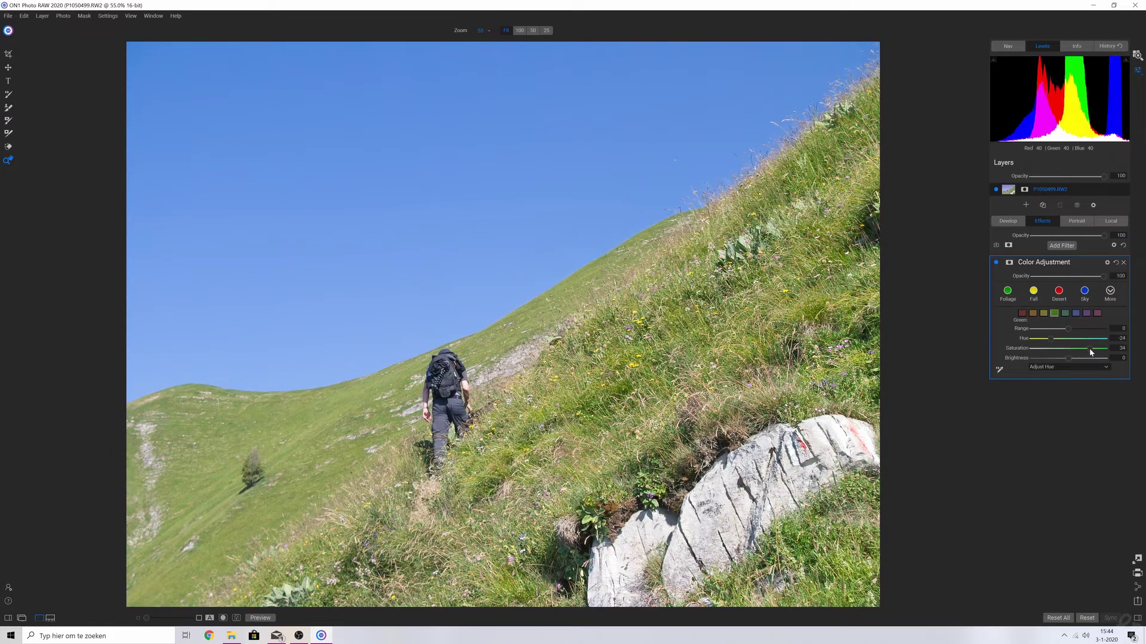
left_click(997, 262)
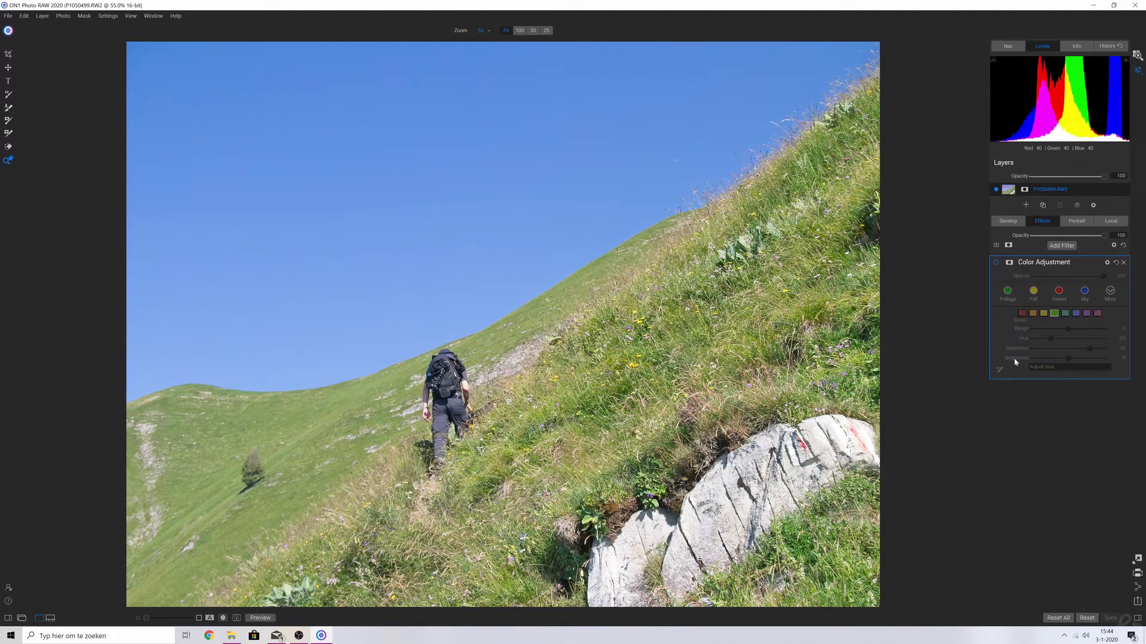
left_click(996, 262)
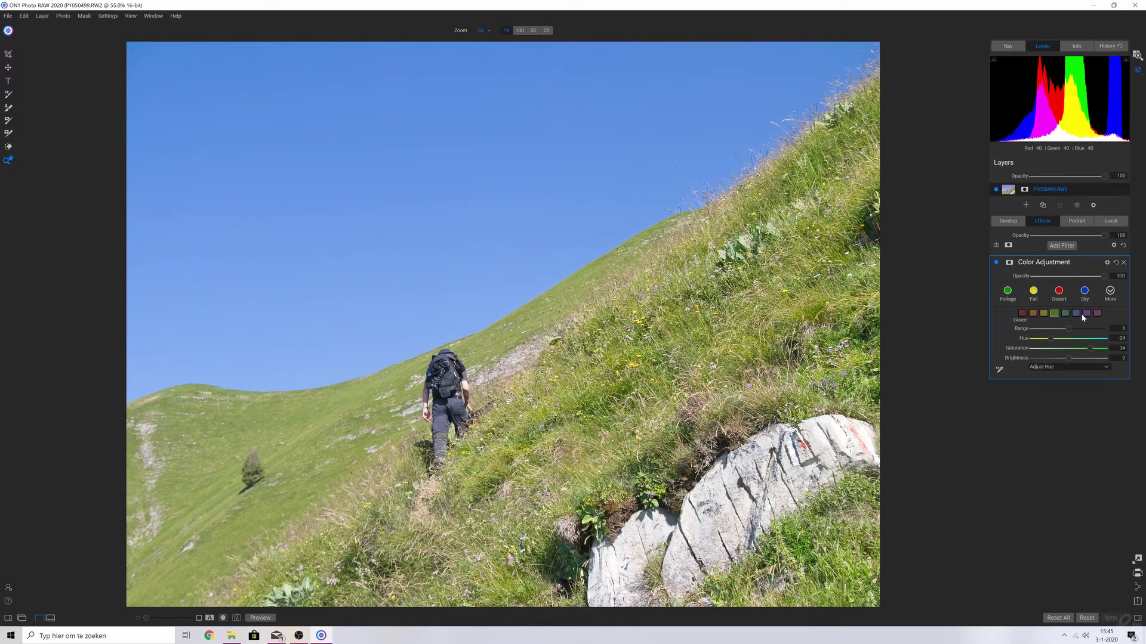
left_click(1034, 293)
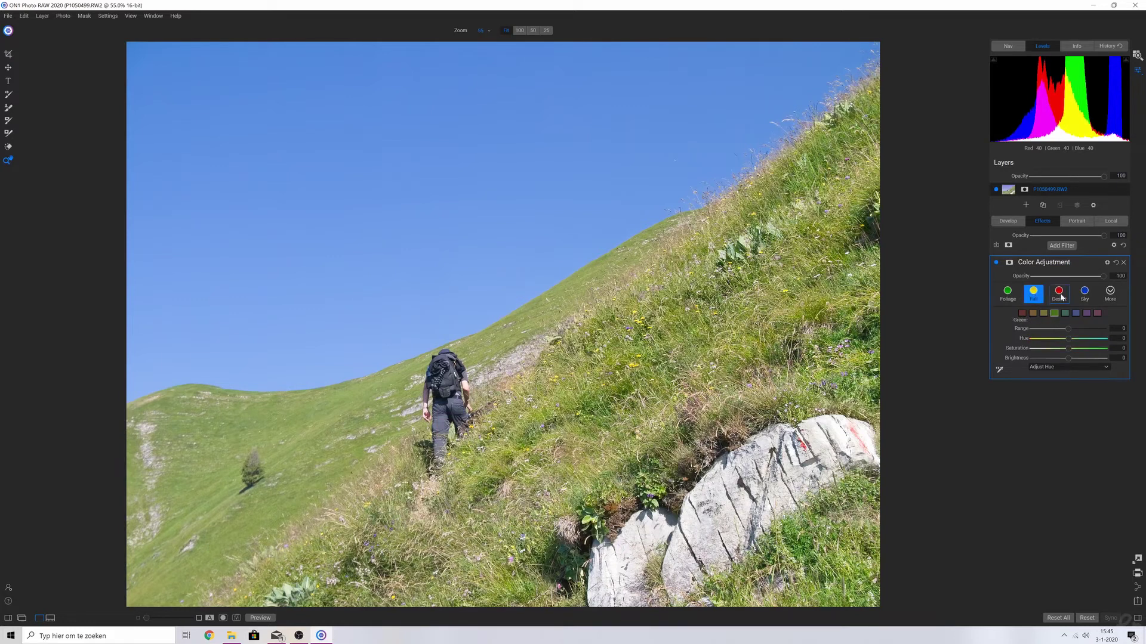
left_click(1059, 294)
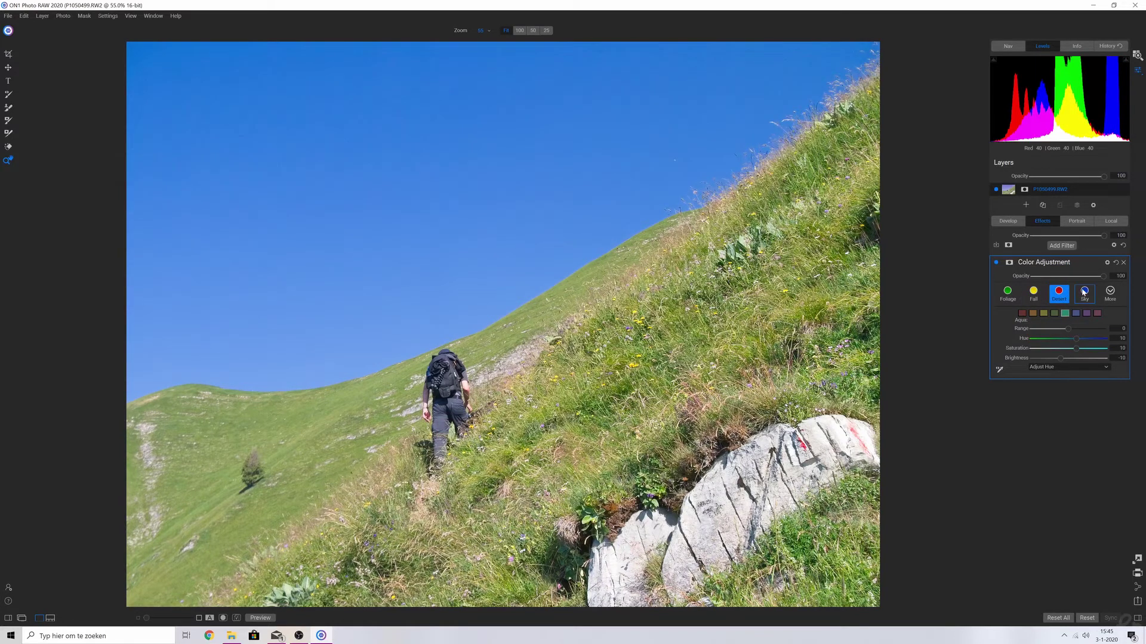
left_click(1084, 292)
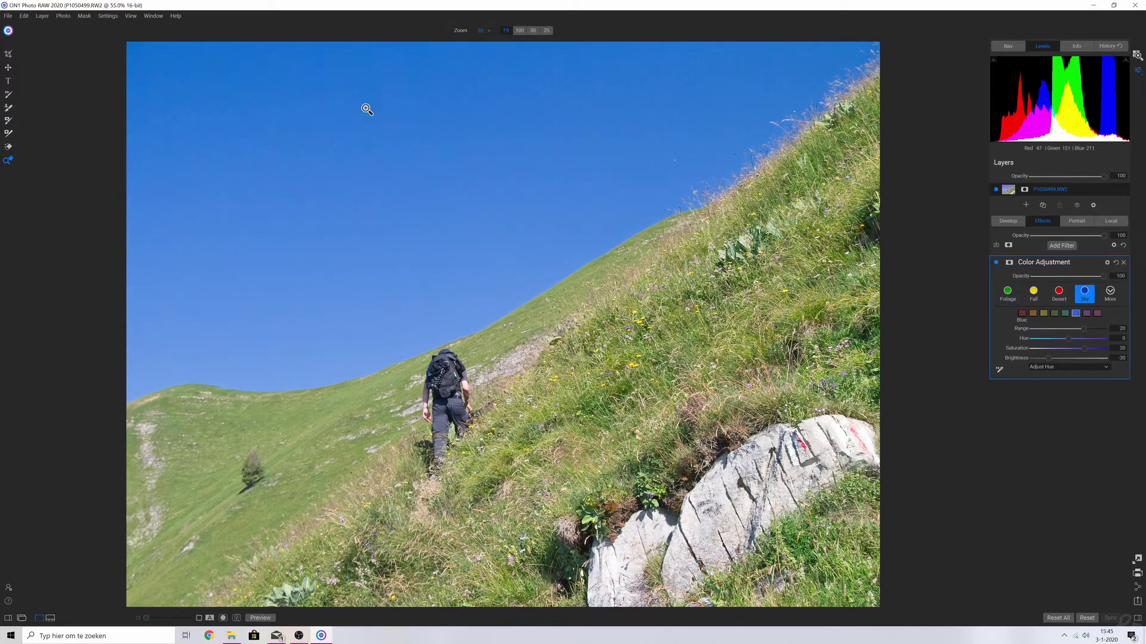
left_click(1008, 292)
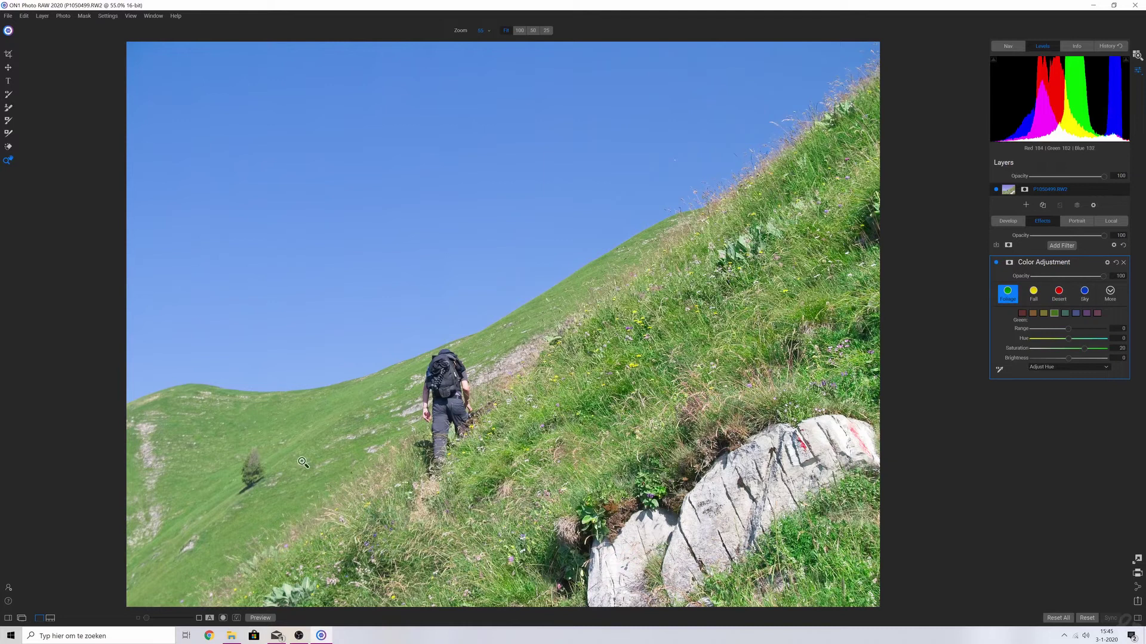
left_click(1116, 263)
mouse_move(1104, 276)
left_mouse_down()
mouse_move(1065, 279)
mouse_move(1115, 277)
left_mouse_up()
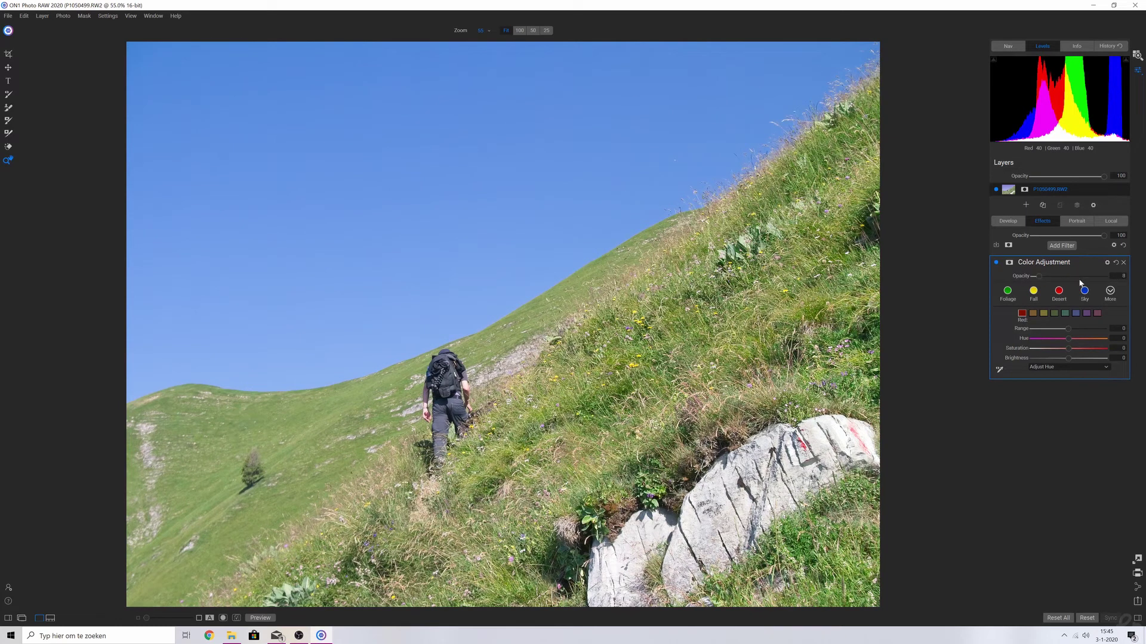
left_click(1123, 263)
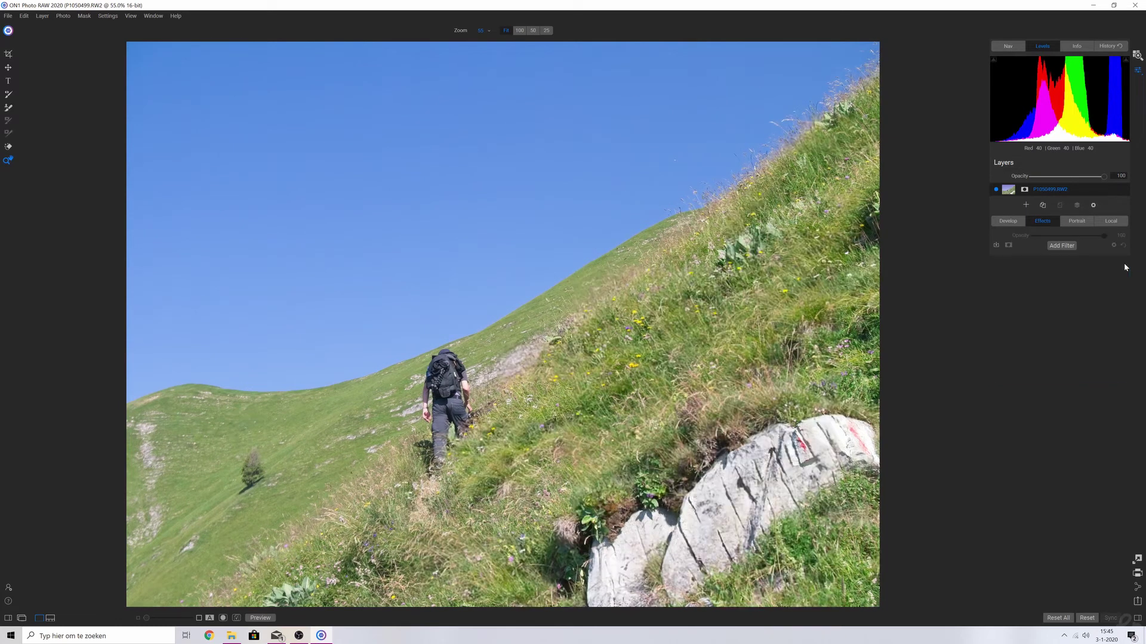
Step: Add a Color Balance filter and tint its shadows with hue 20 at amount 55
left_click(1063, 245)
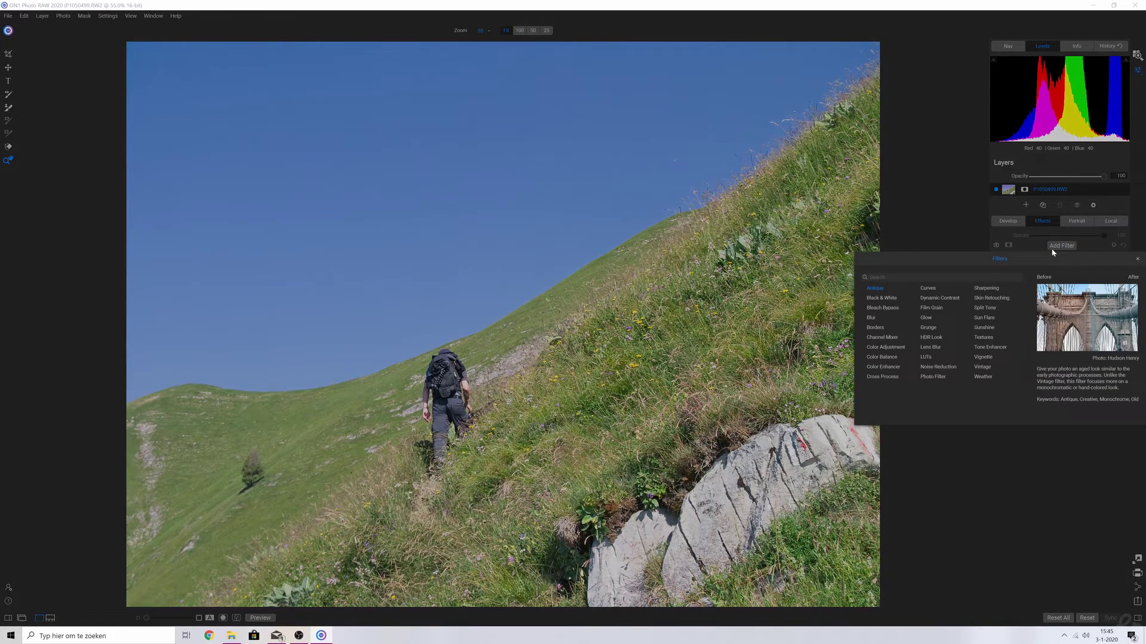
left_click(876, 358)
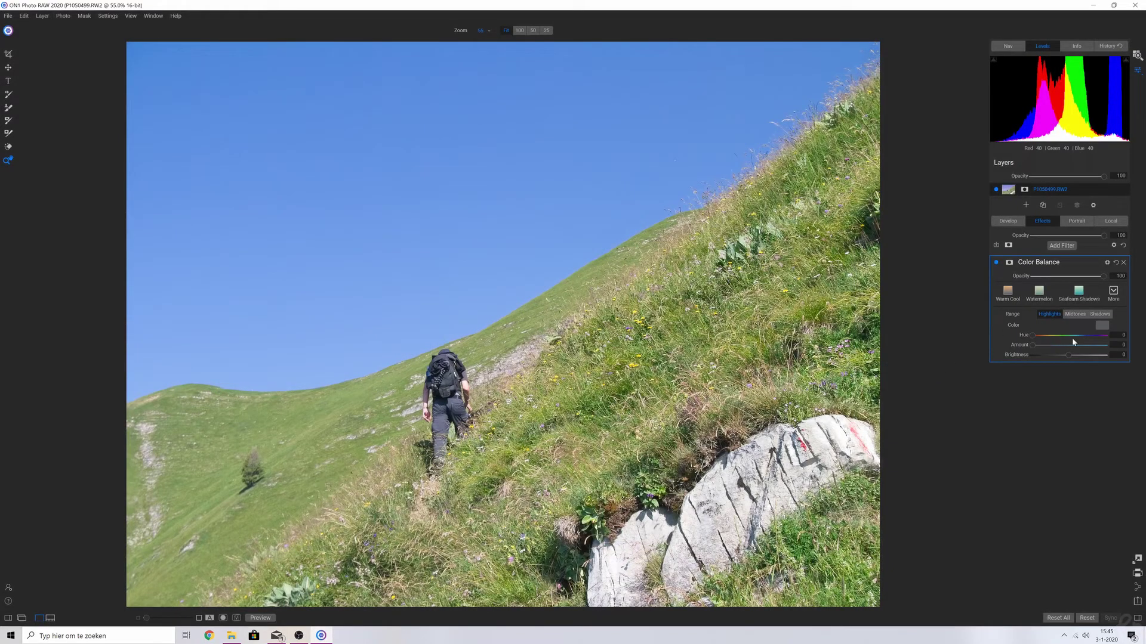
left_click(1100, 319)
left_click_drag(1033, 336, 1089, 342)
left_click_drag(1057, 350, 1072, 345)
Step: Shift the Color Balance midtones hue to 215, then select the highlights range
left_click(1074, 314)
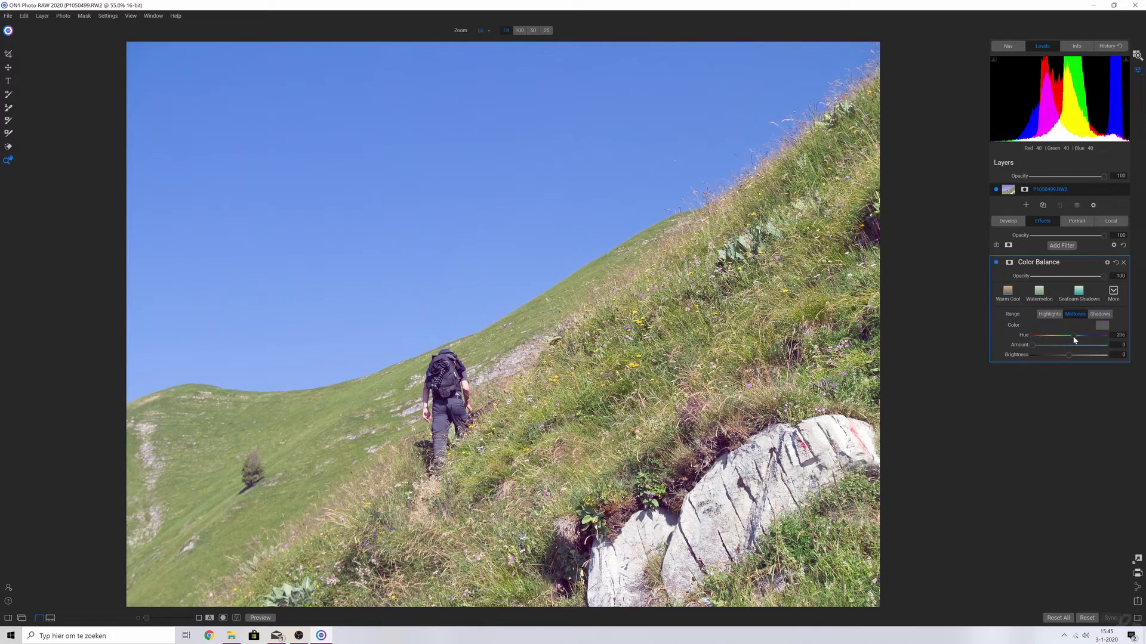
mouse_move(1073, 337)
left_mouse_down()
mouse_move(1039, 336)
mouse_move(1082, 352)
left_mouse_up()
left_click(1048, 314)
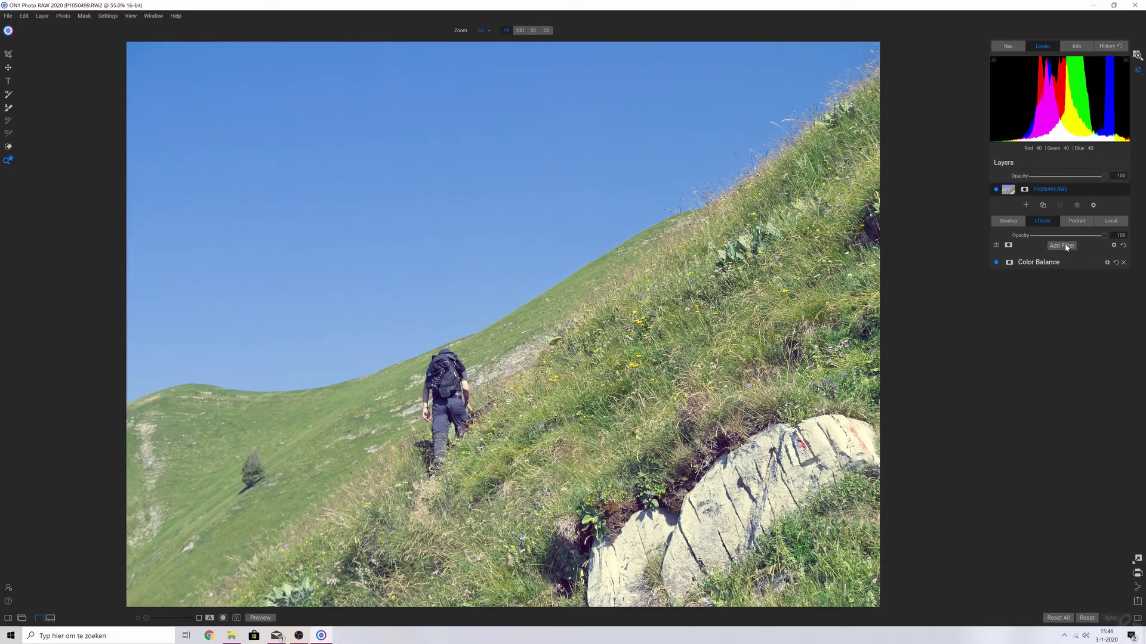
Step: Add a Curves filter and preview its red, green and blue channels before returning to All
left_click(1067, 247)
left_click(927, 290)
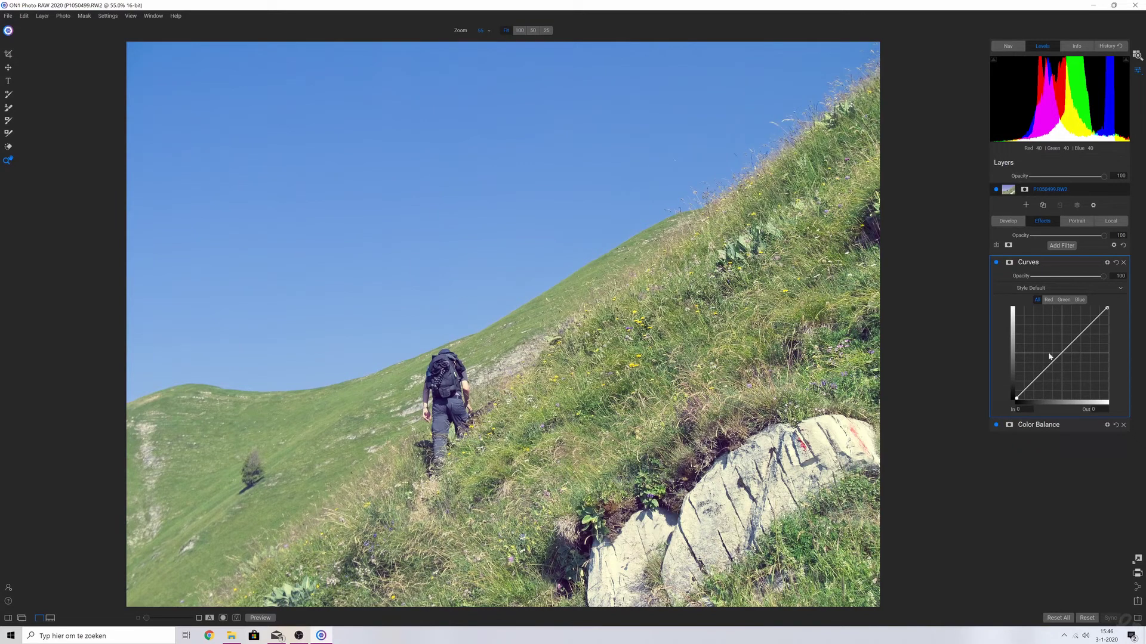
left_click(1049, 300)
left_click(1063, 300)
left_click(1080, 301)
left_click(1036, 301)
Step: Experiment on the All curve with black point, white point, upper and darkest tones
mouse_move(1012, 401)
left_mouse_down()
mouse_move(1027, 406)
mouse_move(1016, 407)
left_mouse_up()
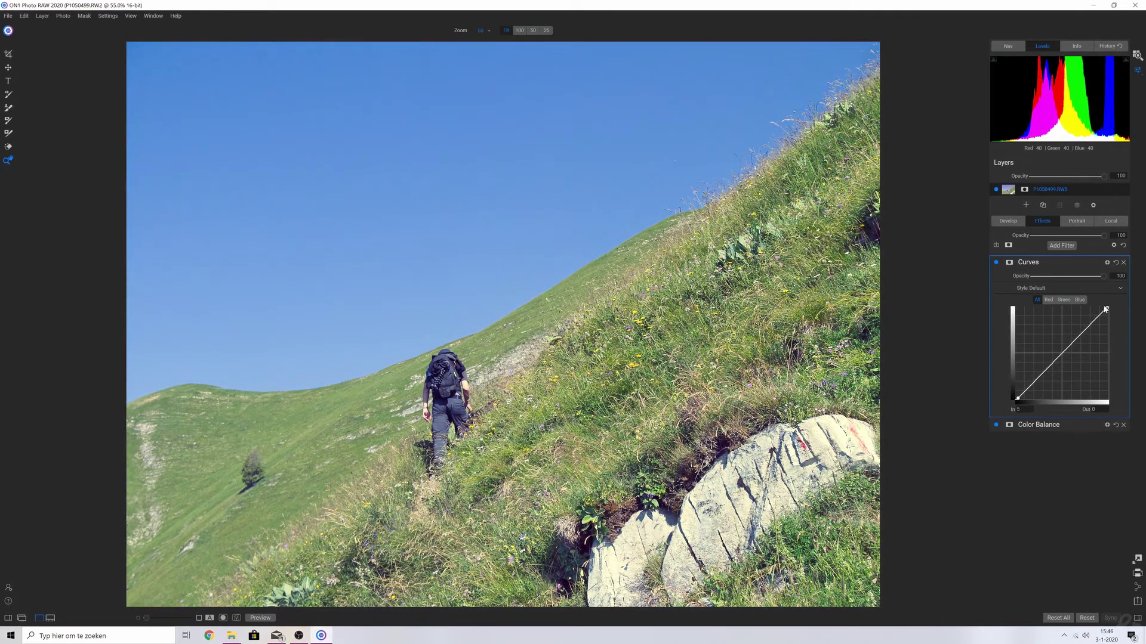
mouse_move(1106, 312)
left_mouse_down()
mouse_move(1072, 305)
mouse_move(1111, 329)
mouse_move(1116, 361)
mouse_move(1119, 298)
left_mouse_up()
left_click_drag(1092, 328, 1089, 323)
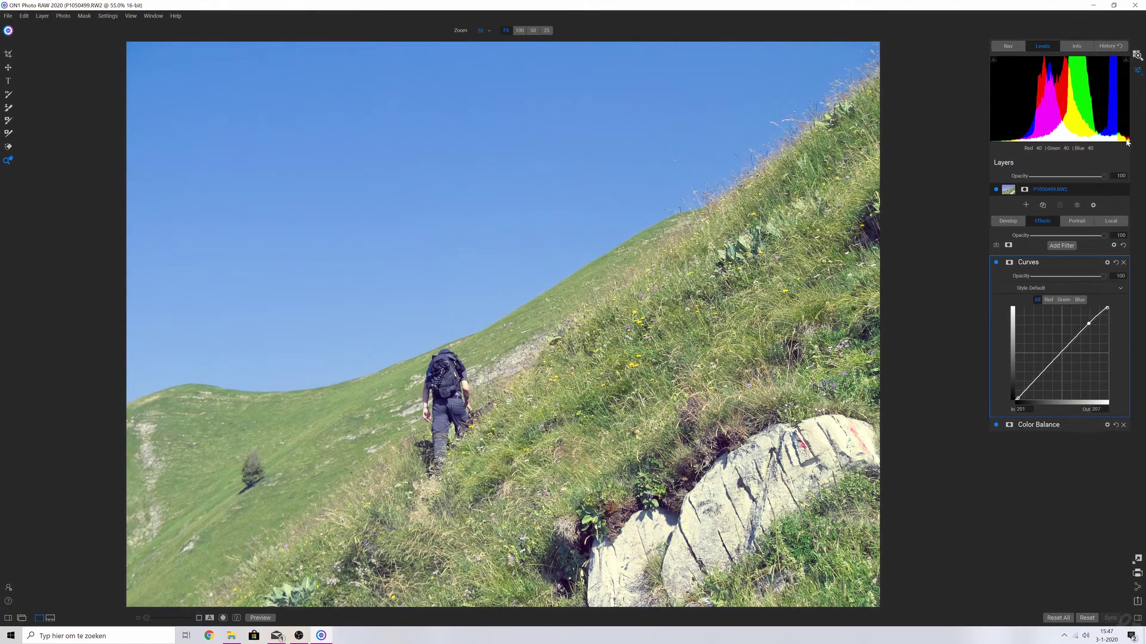
left_click_drag(1095, 318, 1089, 321)
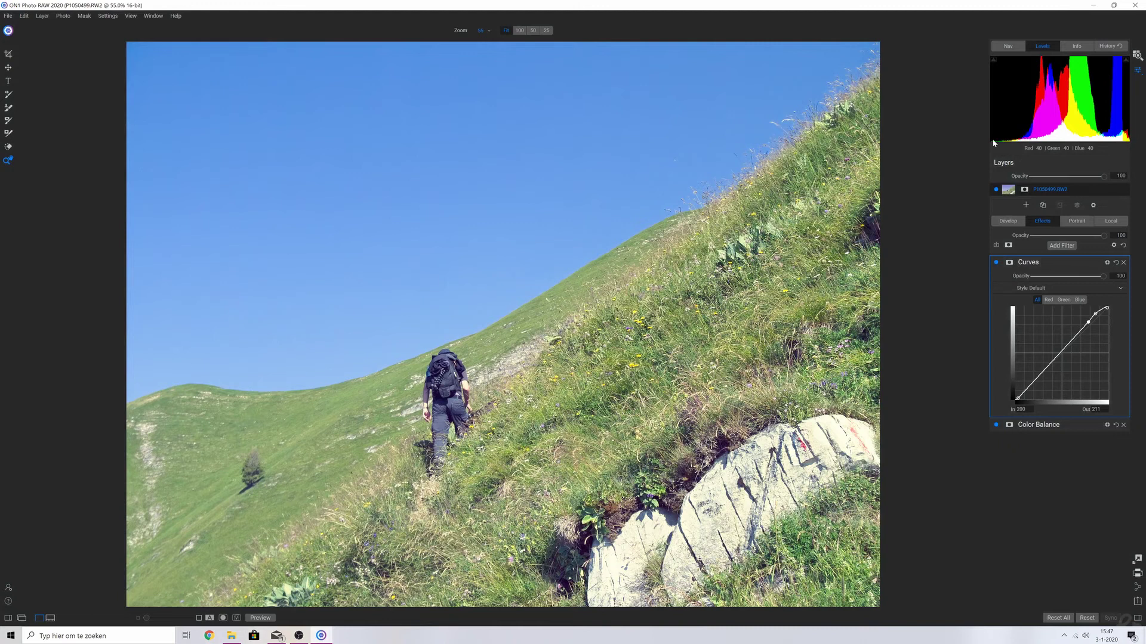
left_click_drag(1023, 393, 1024, 400)
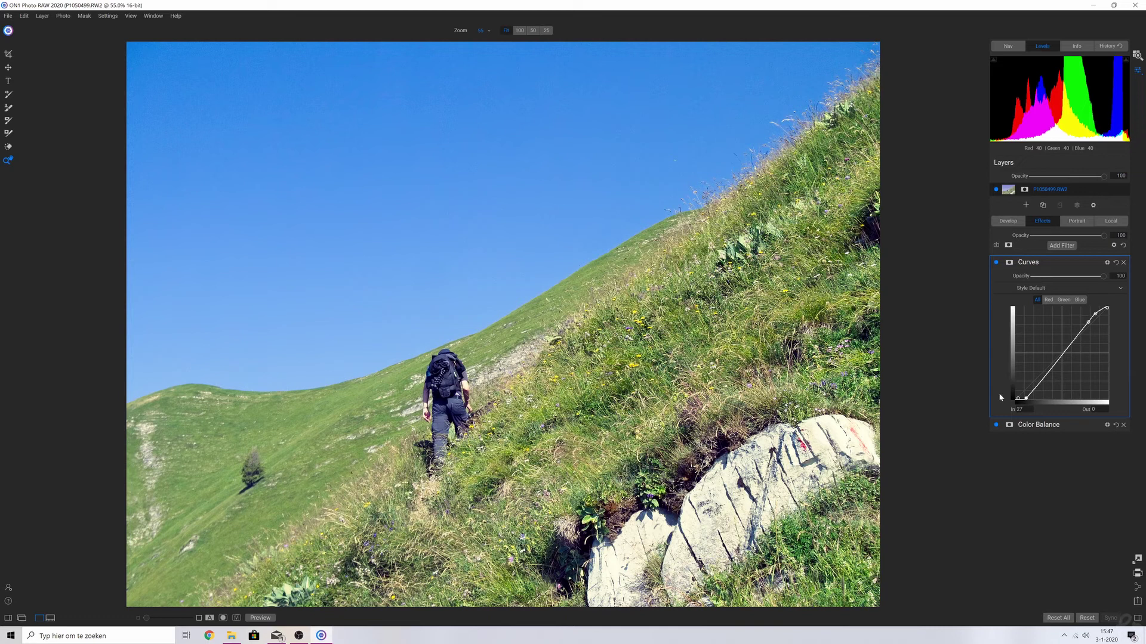
Step: Reset the curve, then pull a point down at In 59 and up at In 171
left_click(1116, 265)
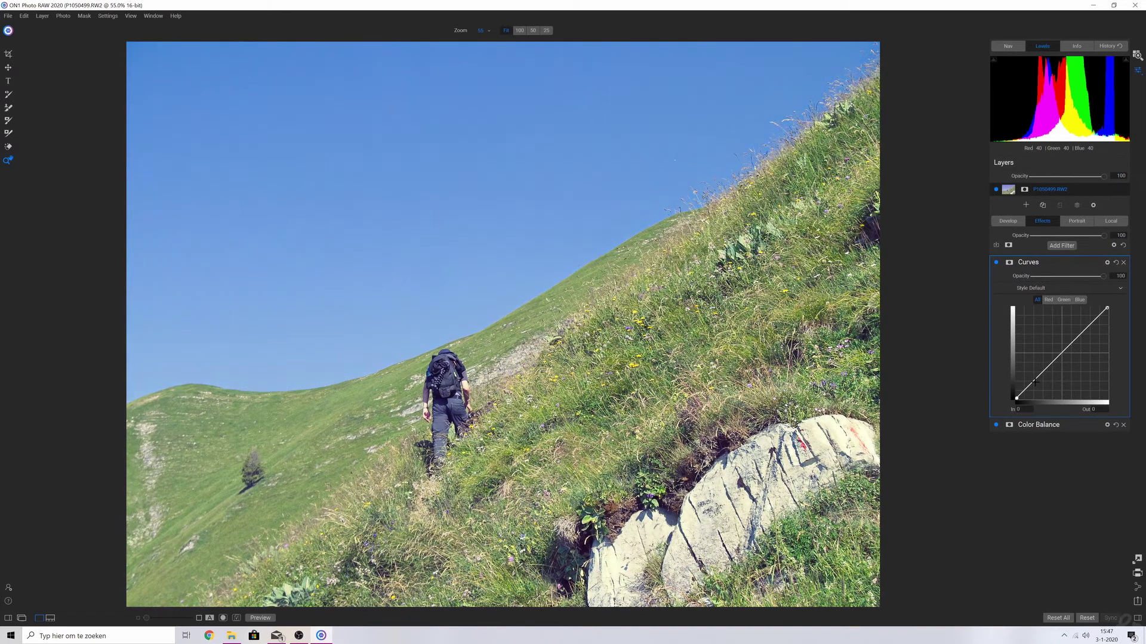
left_click_drag(1036, 379, 1036, 385)
left_click_drag(1078, 341, 1078, 334)
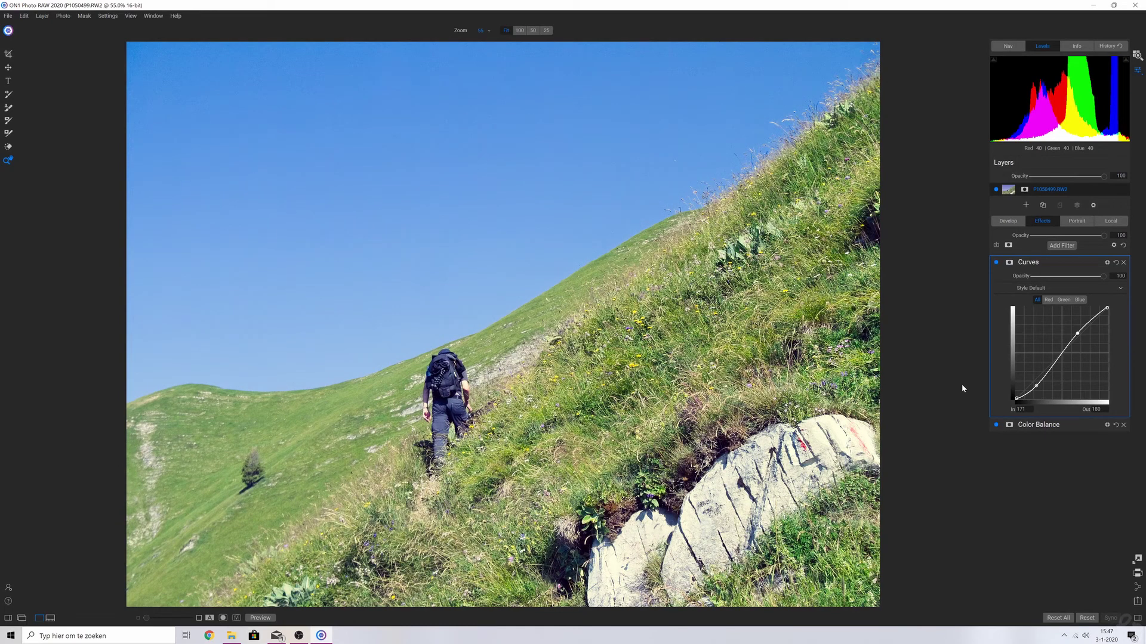